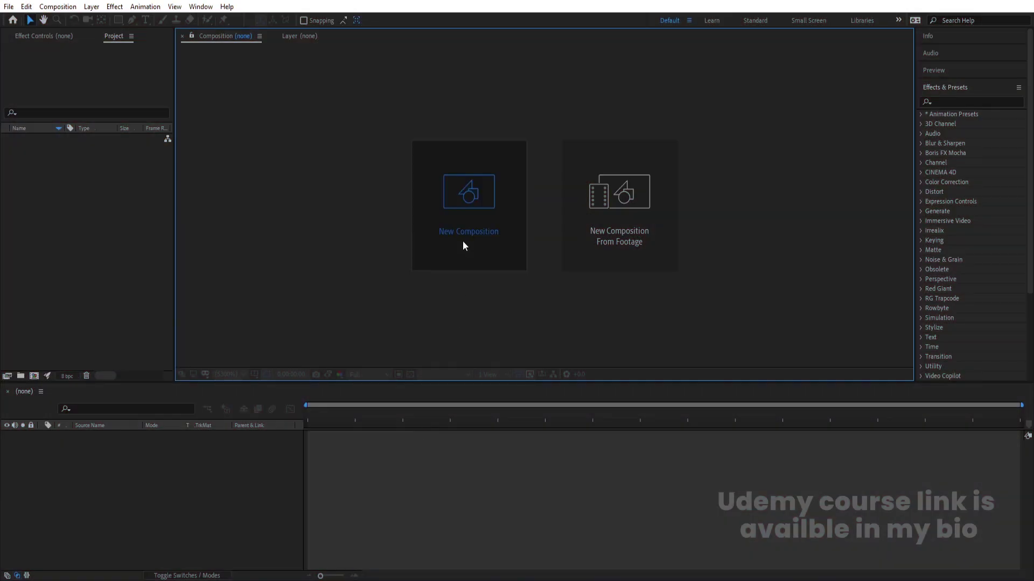
# Create a composition named Main Animation with a duration of 0:00:10:00.
pyautogui.click(463, 243)
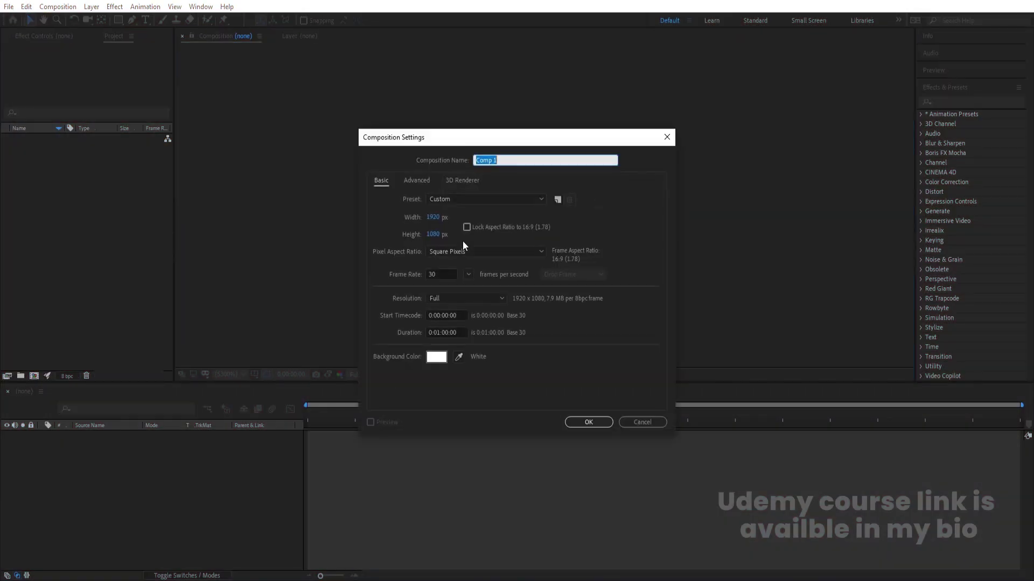
pyautogui.write('Main Animation')
pyautogui.click(443, 329)
pyautogui.press('BackSpace')
pyautogui.write('0')
pyautogui.press('Delete')
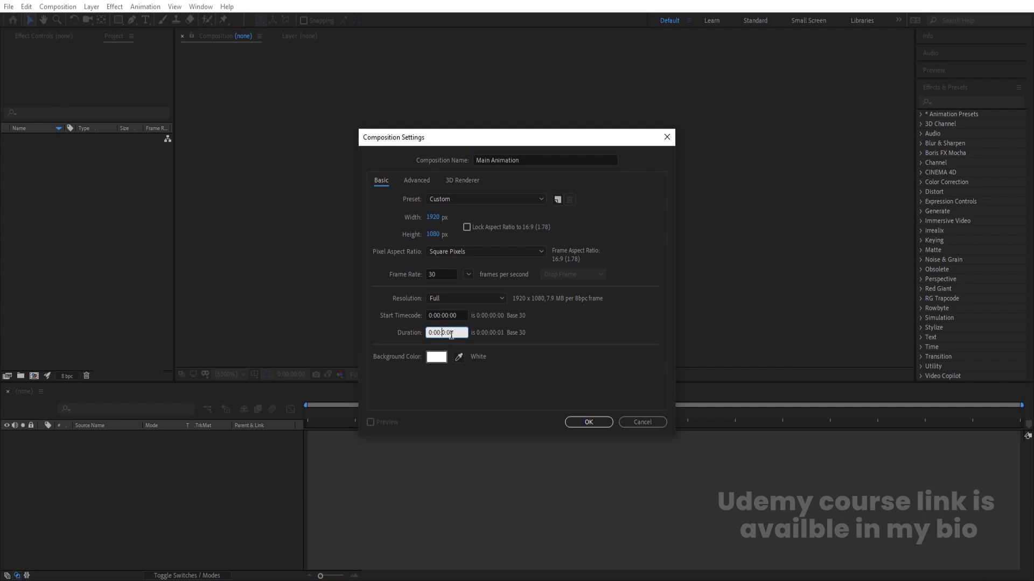
pyautogui.click(517, 369)
pyautogui.click(576, 420)
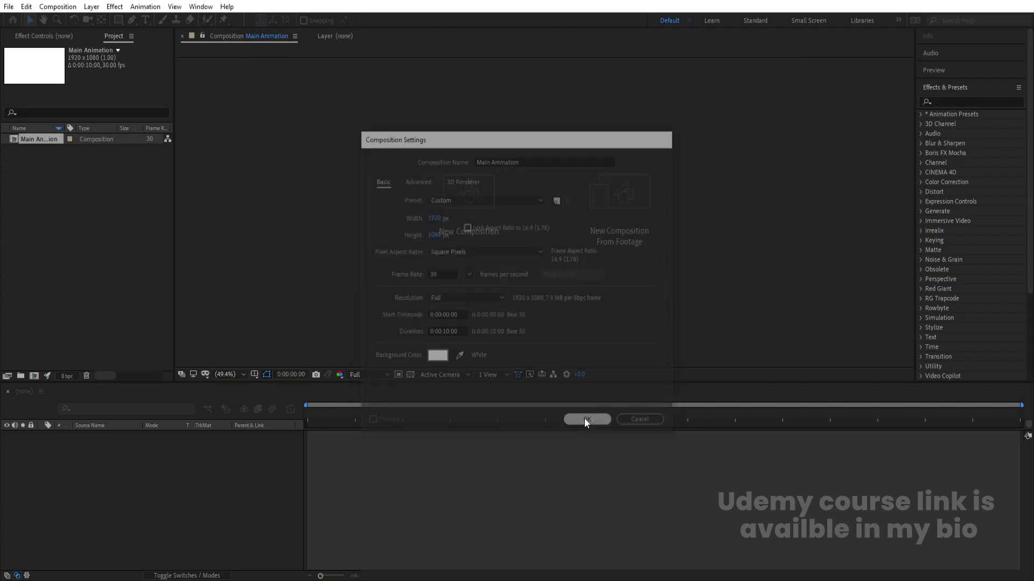
# Turn on the title/action-safe guides in the viewer.
pyautogui.click(254, 375)
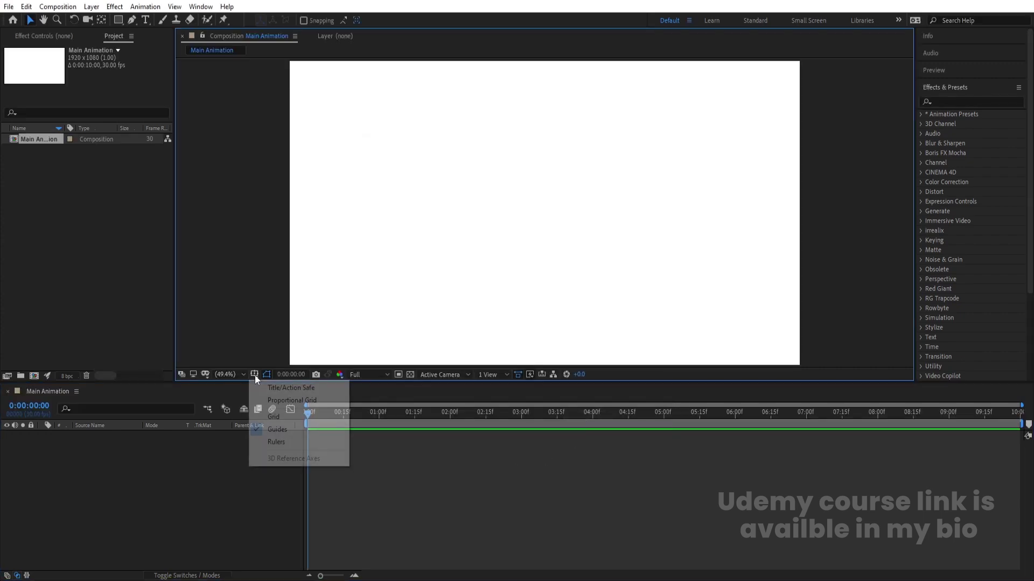
pyautogui.click(285, 388)
pyautogui.moveTo(192, 38)
pyautogui.mouseDown()
pyautogui.moveTo(134, 27)
pyautogui.moveTo(156, 43)
pyautogui.mouseUp()
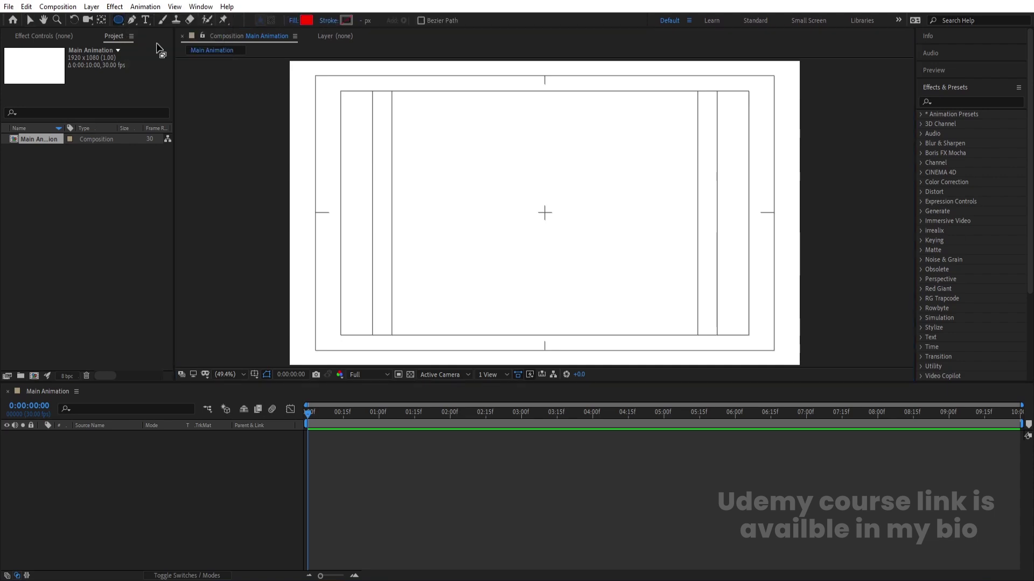
# Draw a blue-violet (4800FF) ellipse near the composition's top centre on Shape Layer 1.
pyautogui.click(311, 20)
pyautogui.click(272, 273)
pyautogui.moveTo(272, 274); pyautogui.dragTo(271, 271)
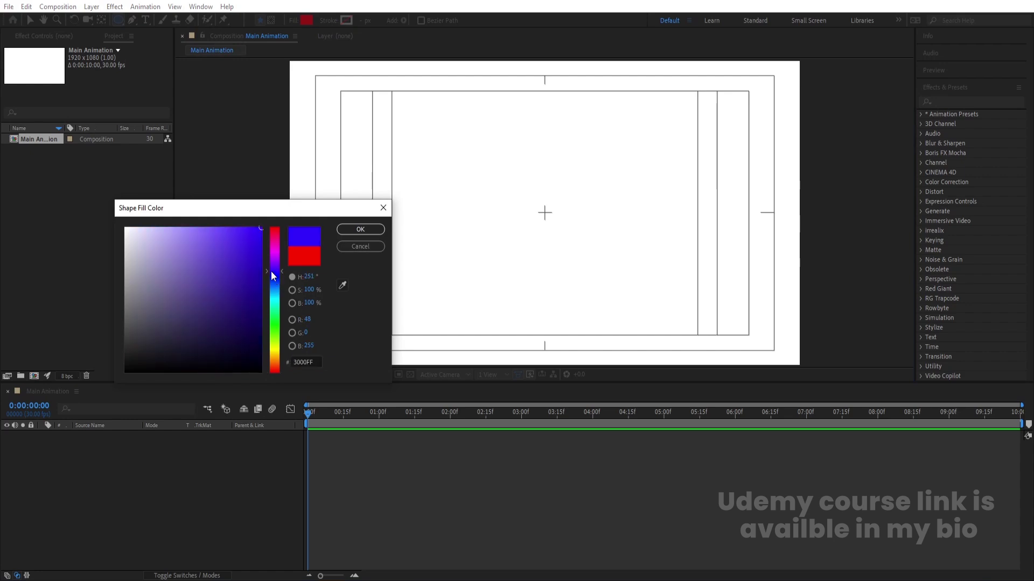
pyautogui.click(360, 229)
pyautogui.moveTo(491, 131); pyautogui.dragTo(587, 162)
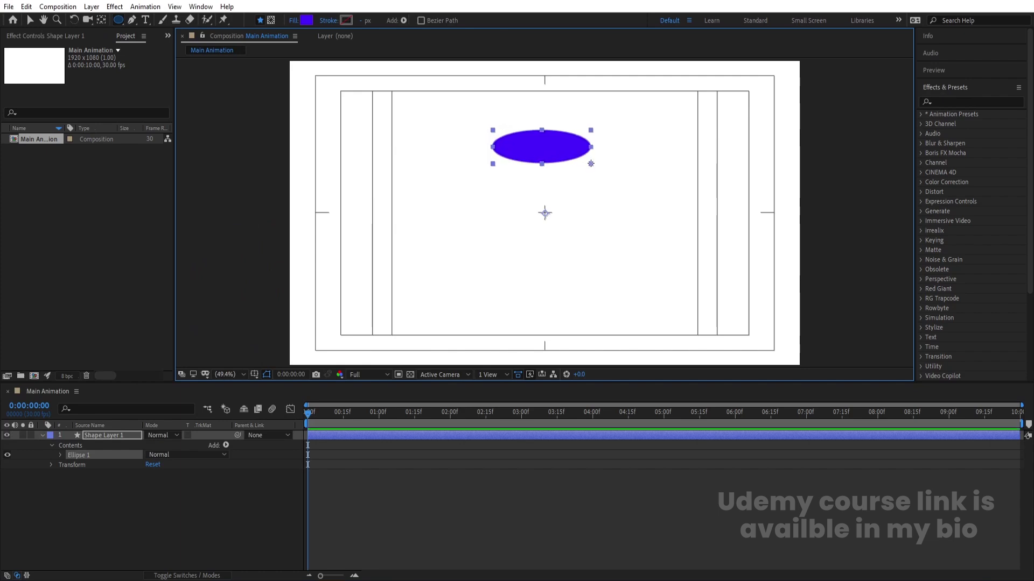
pyautogui.click(141, 483)
pyautogui.click(113, 437)
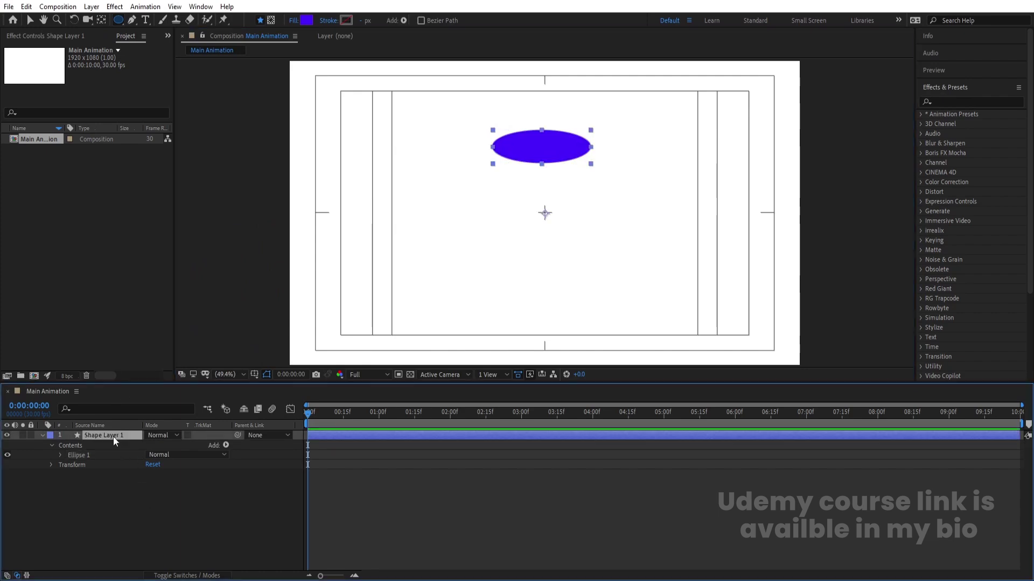
# Centre the ellipse's anchor point and align the layer to the composition centre.
pyautogui.hotkey('ctrl', 'alt', 'Home')
pyautogui.click(932, 88)
pyautogui.click(941, 105)
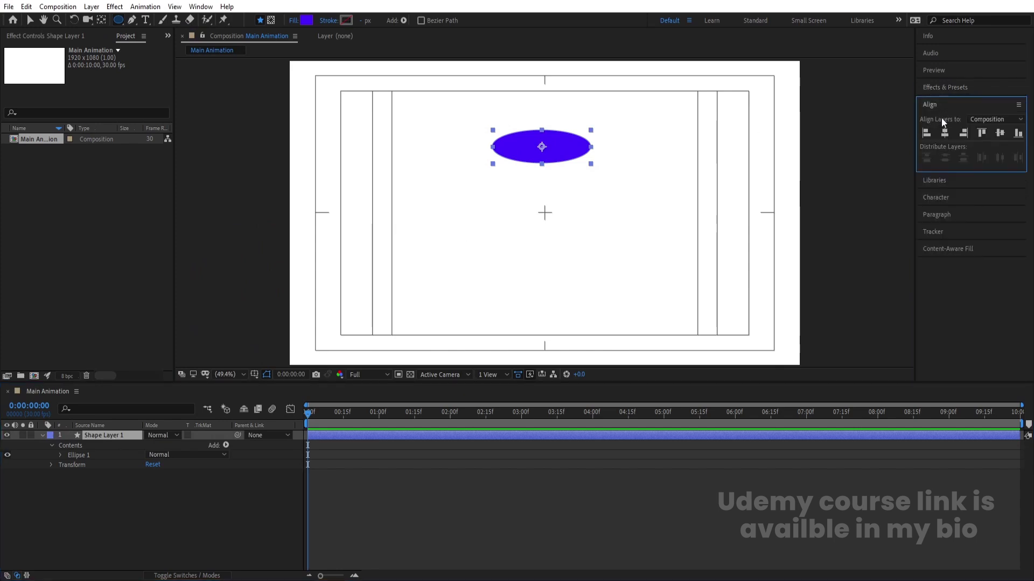
pyautogui.click(944, 133)
pyautogui.click(1000, 133)
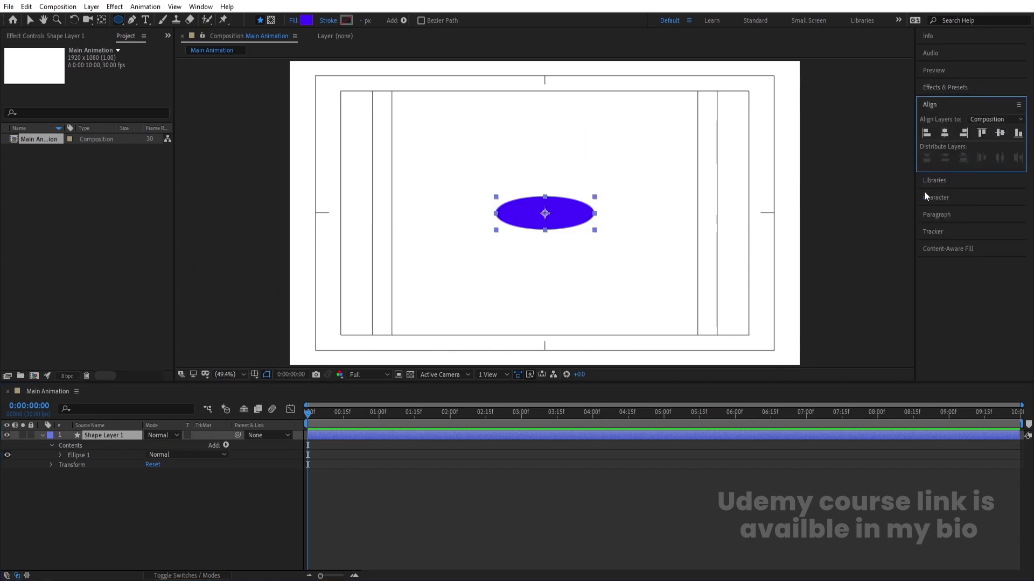
# Scale the ellipse to 83% and move it straight up near the top.
pyautogui.click(225, 440)
pyautogui.press('s')
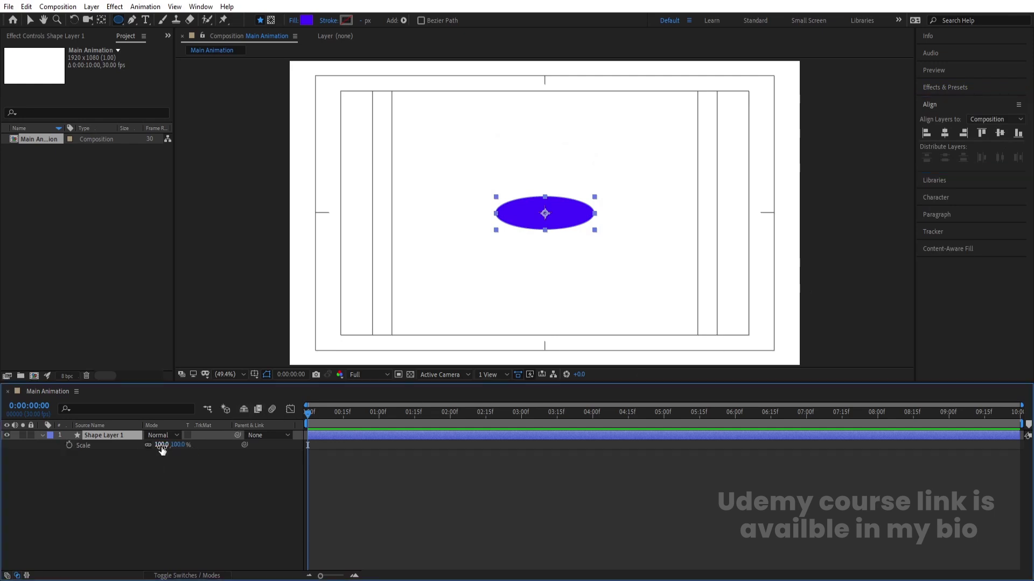
pyautogui.moveTo(160, 446); pyautogui.dragTo(150, 446)
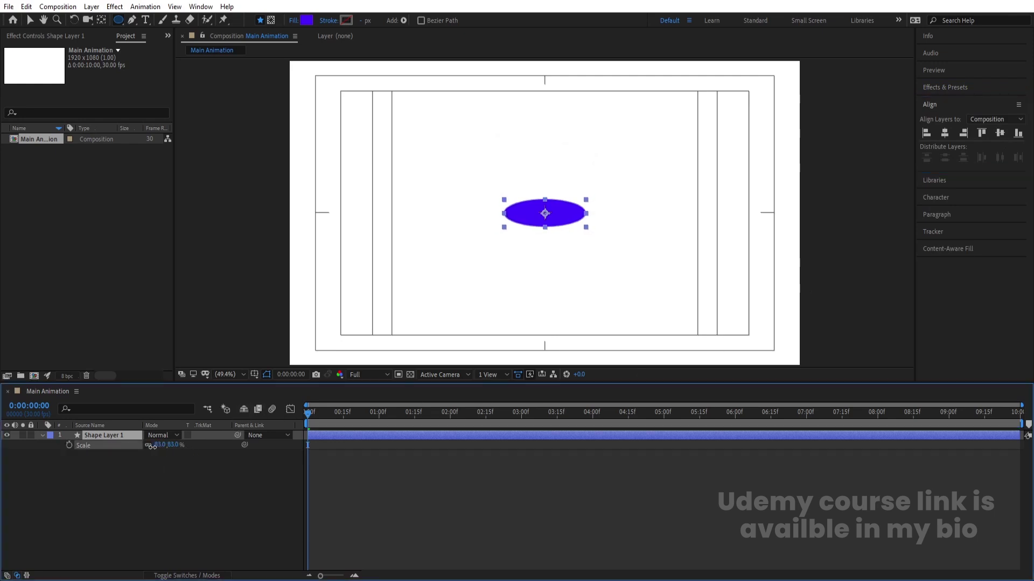
pyautogui.click(150, 456)
pyautogui.click(128, 439)
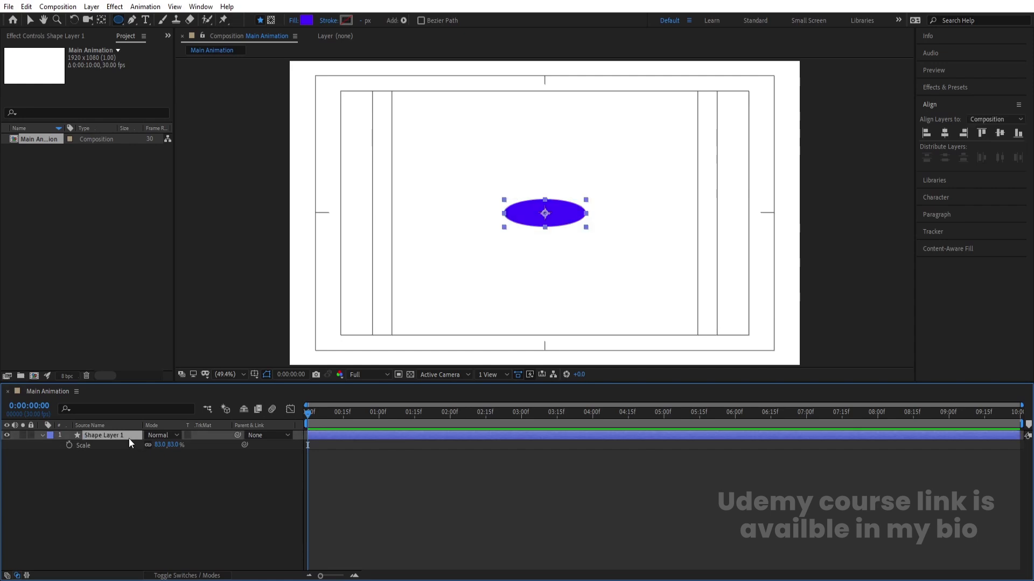
pyautogui.press('v')
pyautogui.moveTo(565, 217); pyautogui.dragTo(565, 110)
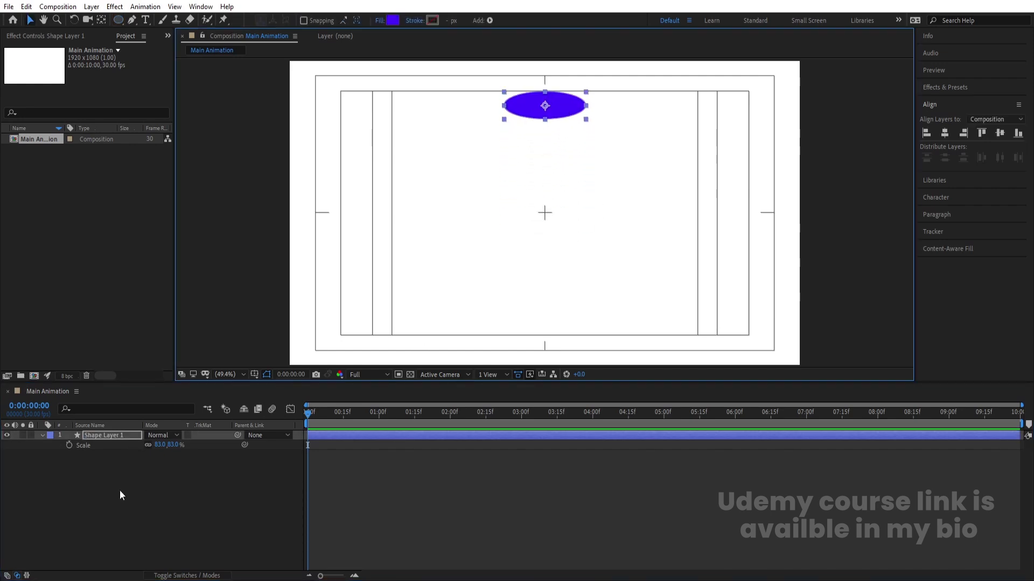
# Set the top ellipse's vertical position to 150.
pyautogui.press('p')
pyautogui.click(144, 476)
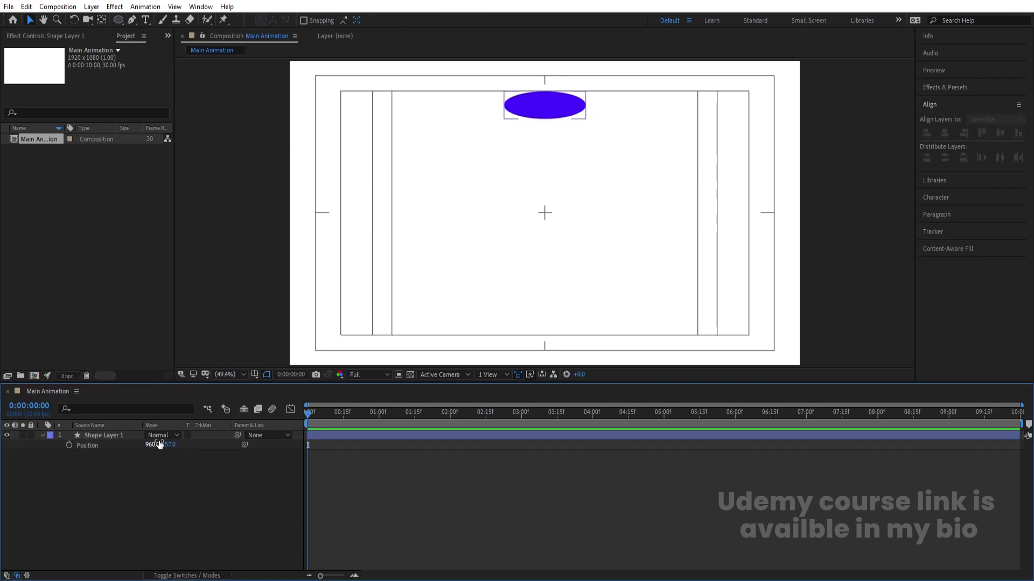
pyautogui.click(167, 446)
pyautogui.write('150')
pyautogui.press('Return')
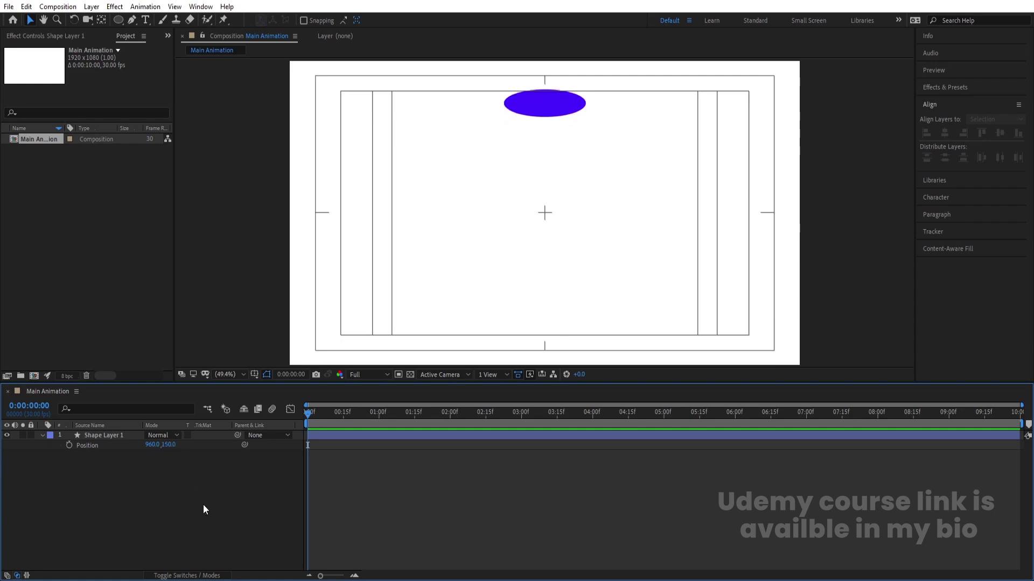
# Duplicate the ellipse and move the copy 400 pixels down to y 550.
pyautogui.click(98, 436)
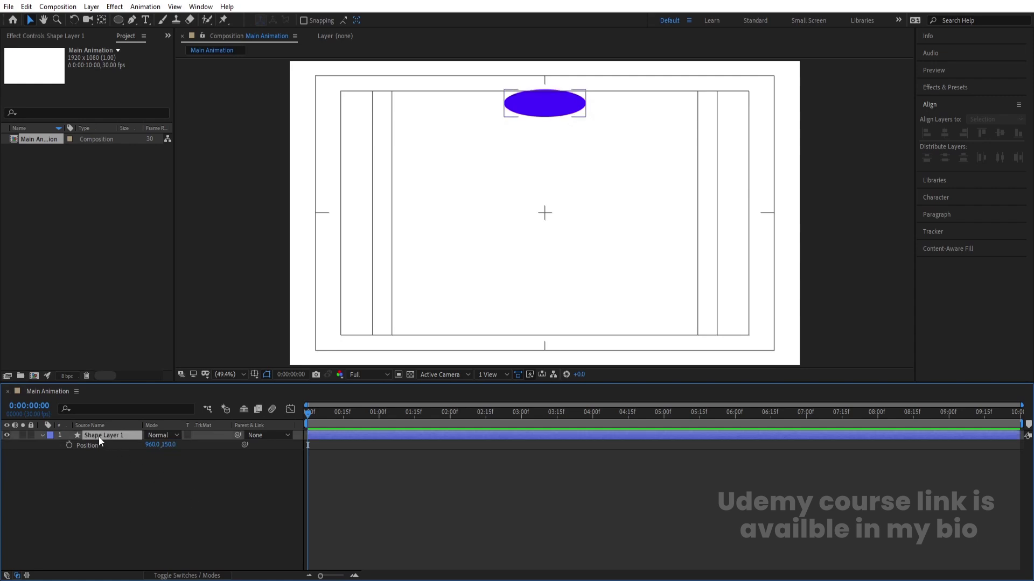
pyautogui.hotkey('ctrl', 'd')
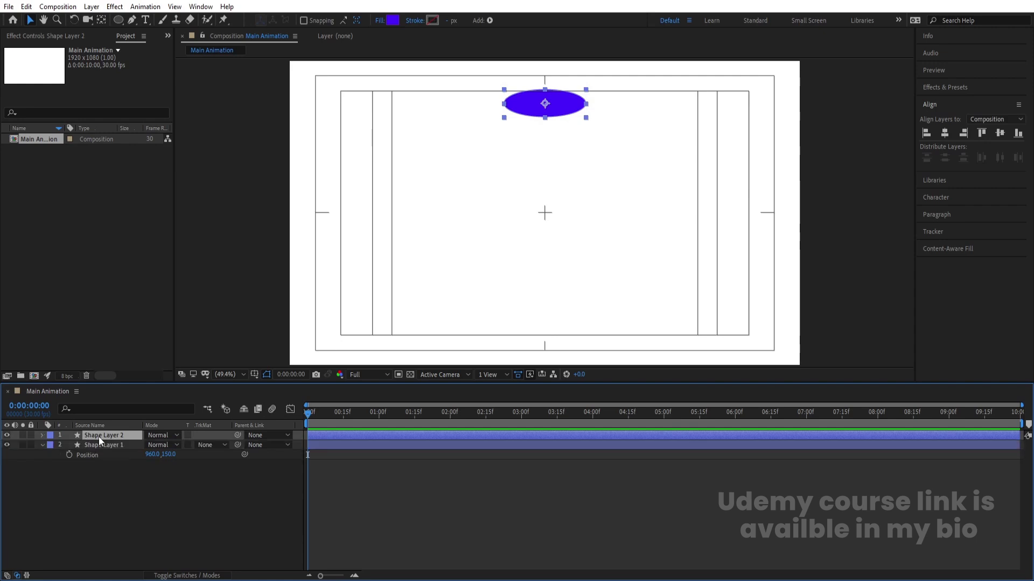
pyautogui.press('p')
pyautogui.click(170, 445)
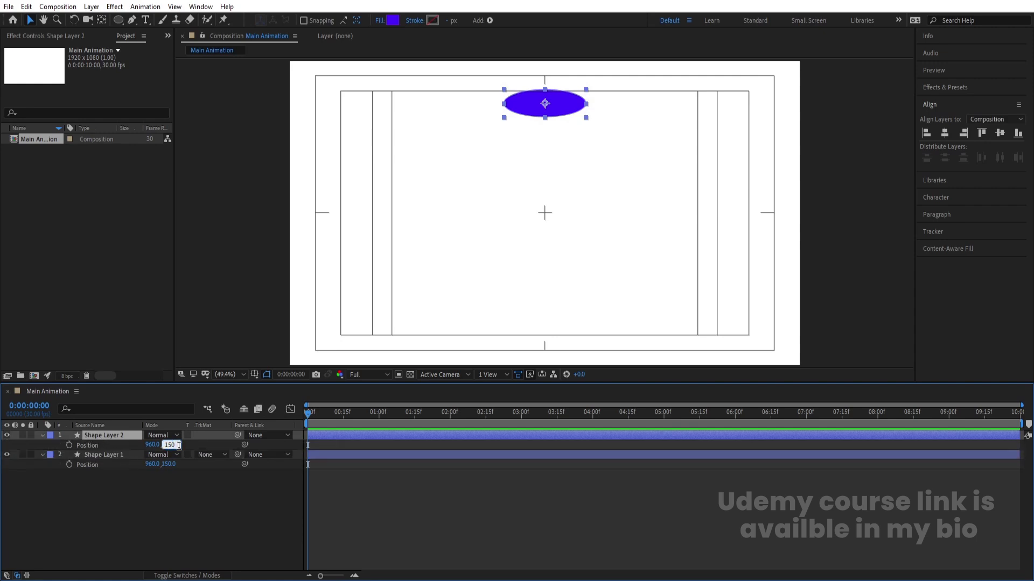
pyautogui.write('+500')
pyautogui.press('Return')
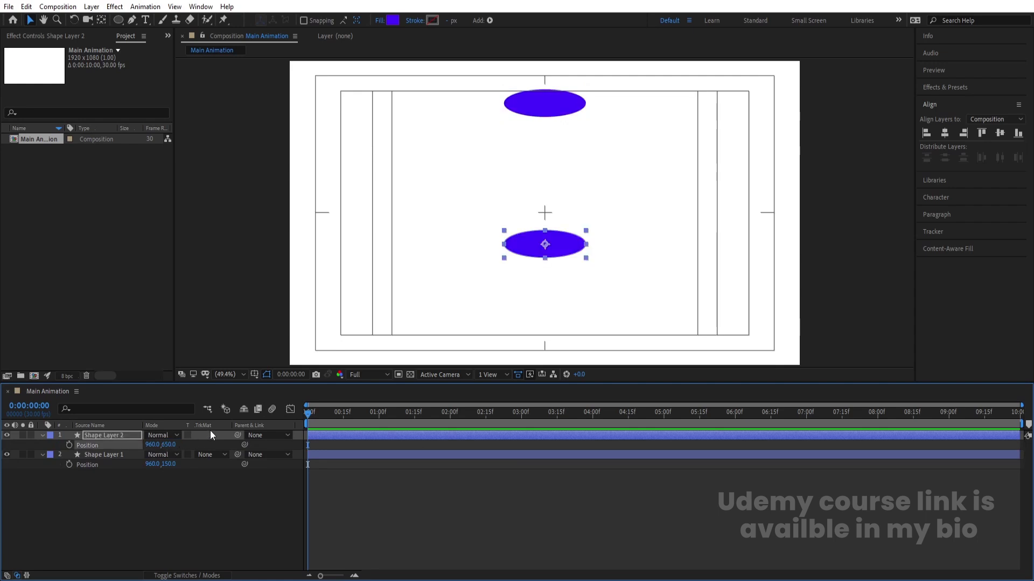
pyautogui.hotkey('ctrl', 'z')
pyautogui.click(179, 445)
pyautogui.click(180, 446)
pyautogui.write('+400')
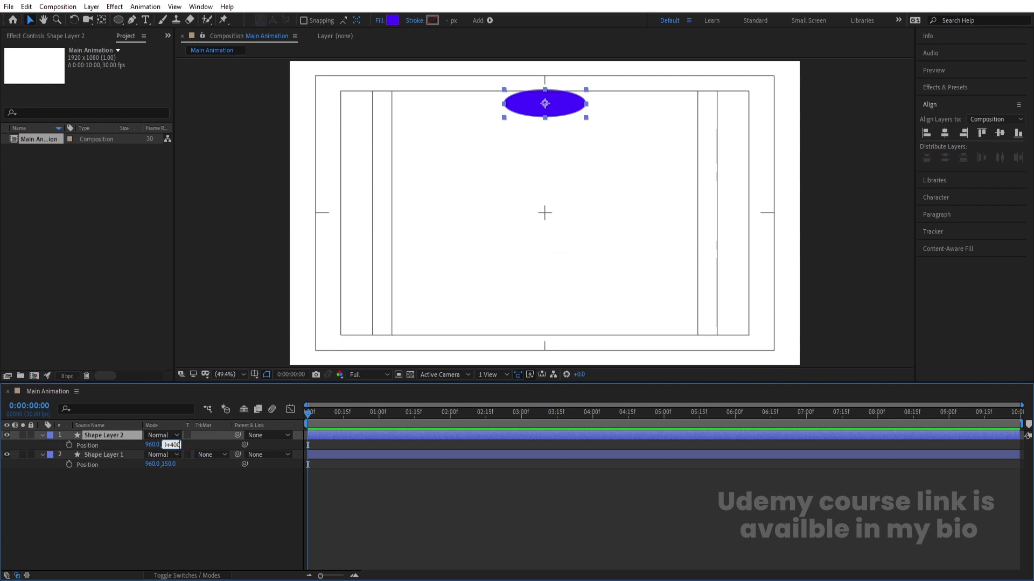
pyautogui.press('Return')
# Duplicate the middle ellipse and move Shape Layer 3 down to y 950.
pyautogui.click(191, 510)
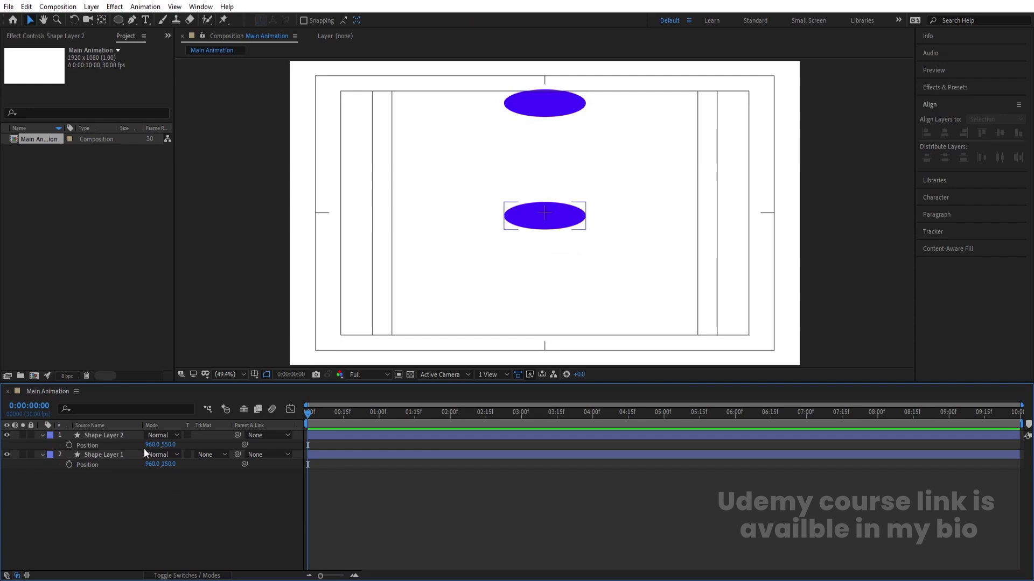
pyautogui.click(108, 436)
pyautogui.hotkey('ctrl', 'd')
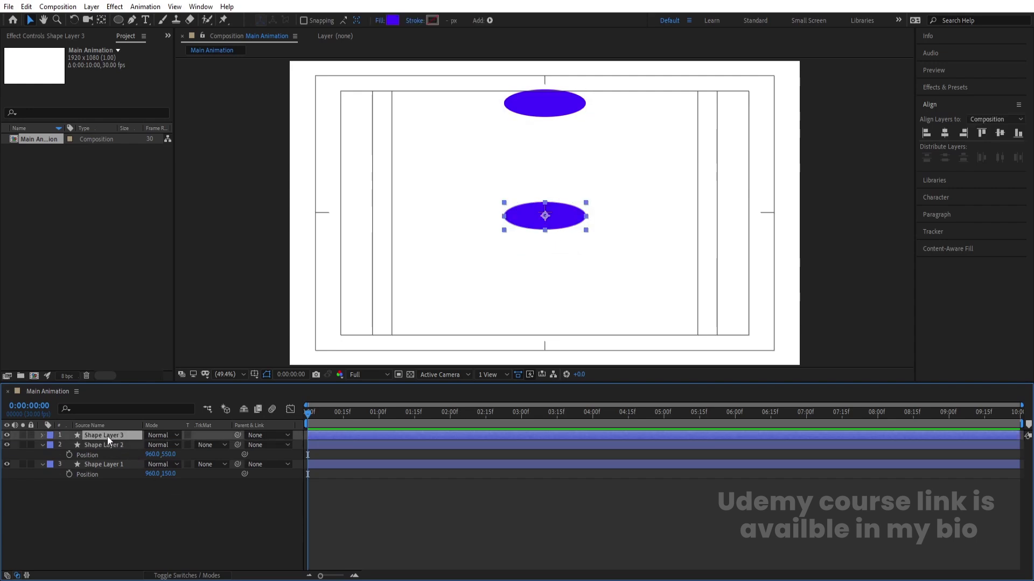
pyautogui.press('p')
pyautogui.click(170, 445)
pyautogui.click(176, 443)
pyautogui.write('+40')
pyautogui.write('0')
pyautogui.press('Return')
# Nudge all three ellipses up 10 pixels to y 140, 540, 940 and fit the view.
pyautogui.click(184, 505)
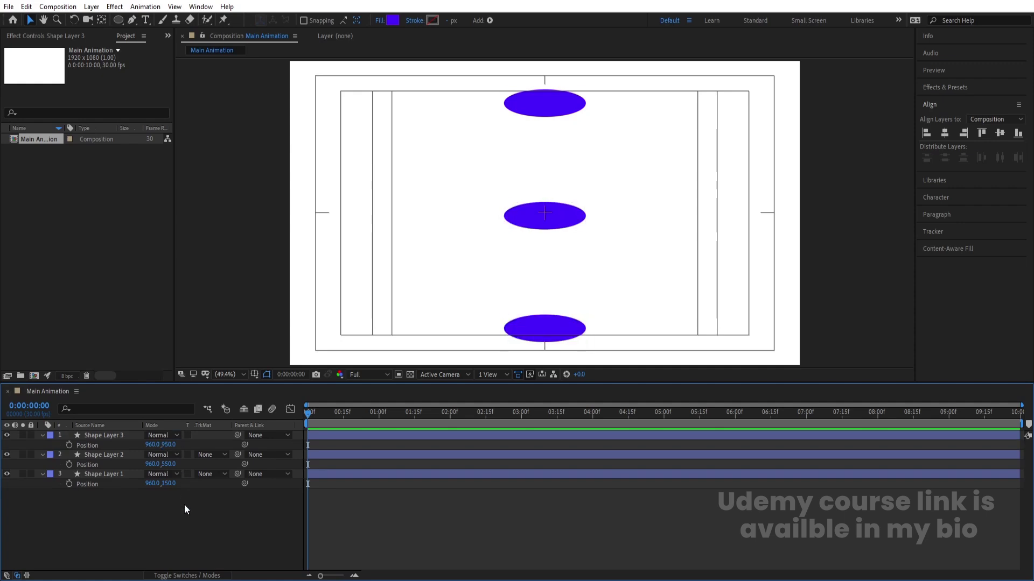
pyautogui.moveTo(112, 493); pyautogui.dragTo(86, 431)
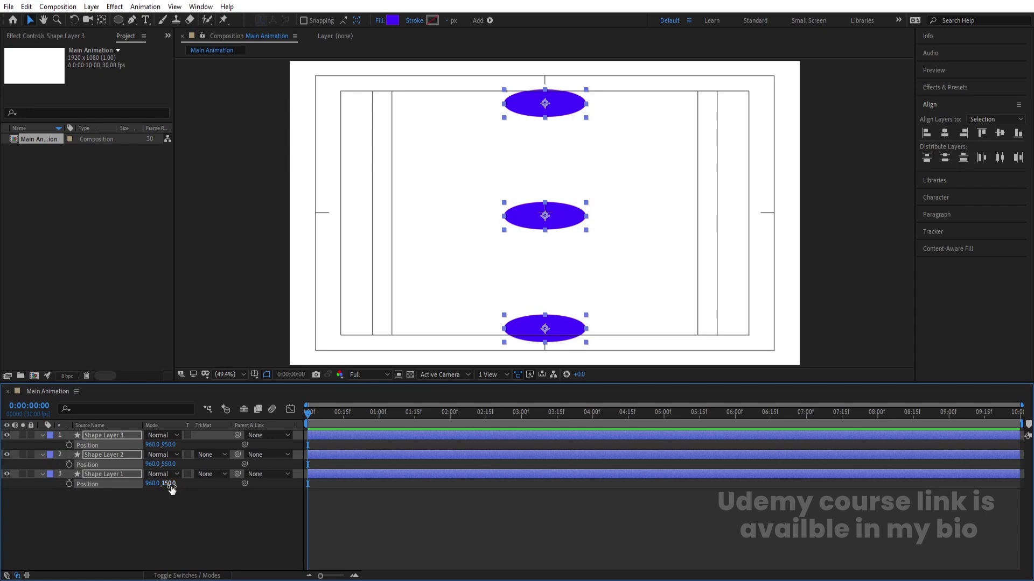
pyautogui.moveTo(171, 488); pyautogui.dragTo(166, 486)
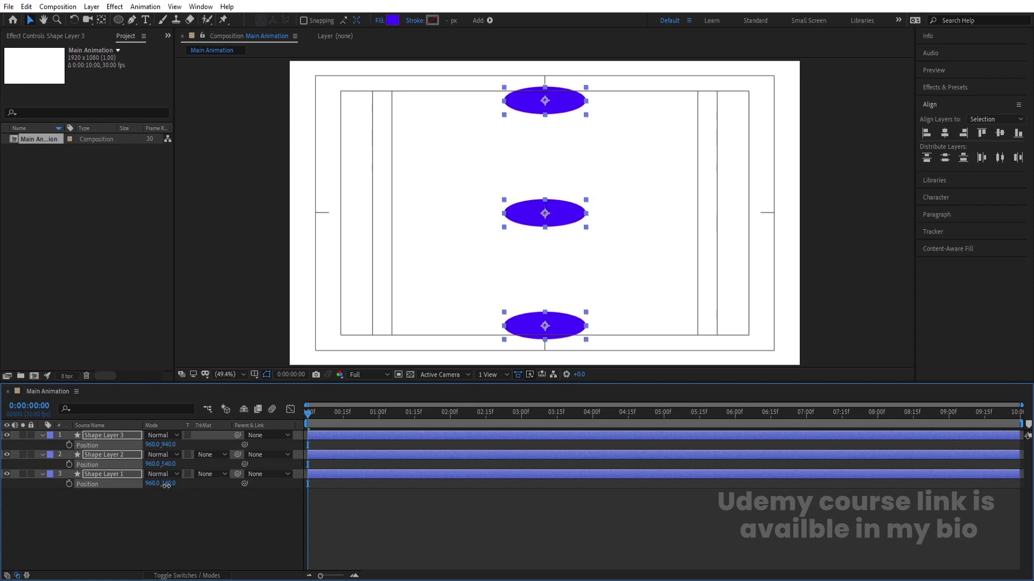
pyautogui.press('.')
pyautogui.press('.')
pyautogui.press('.')
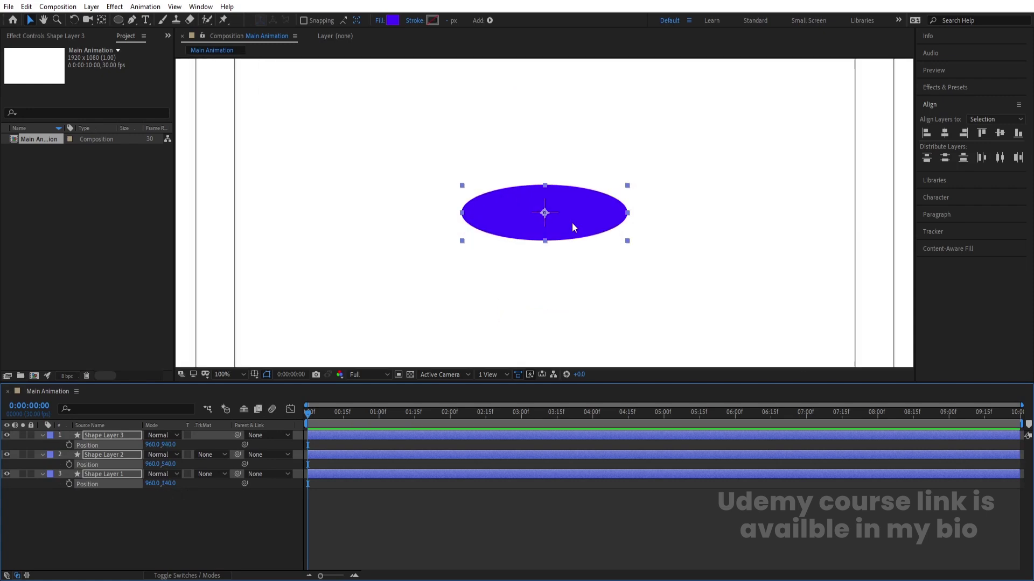
pyautogui.press('.')
pyautogui.press('.')
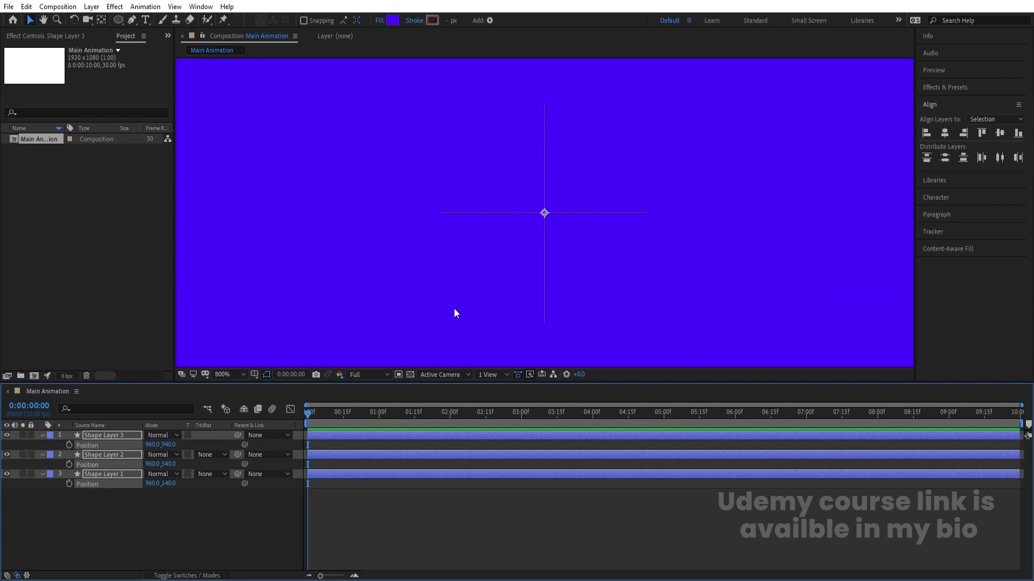
pyautogui.click(224, 373)
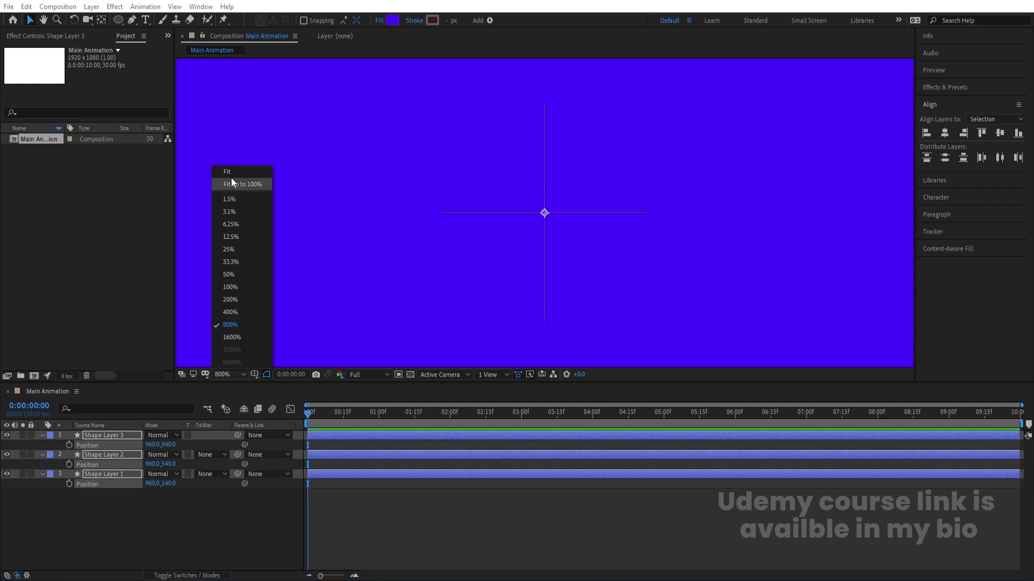
pyautogui.click(231, 177)
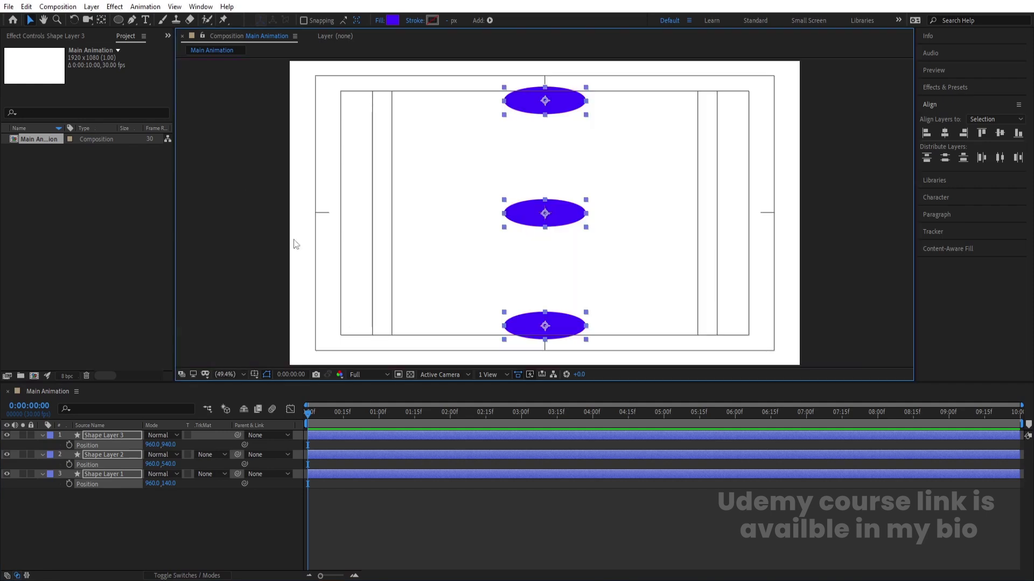
pyautogui.click(186, 514)
# Add a null object layer named main.
pyautogui.press('p')
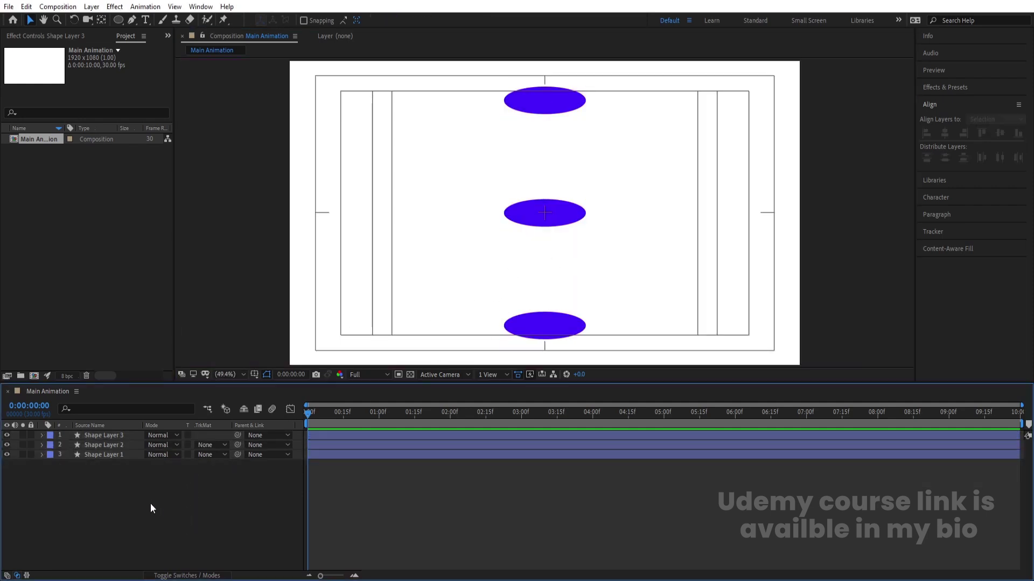
pyautogui.rightClick(150, 509)
pyautogui.moveTo(183, 379)
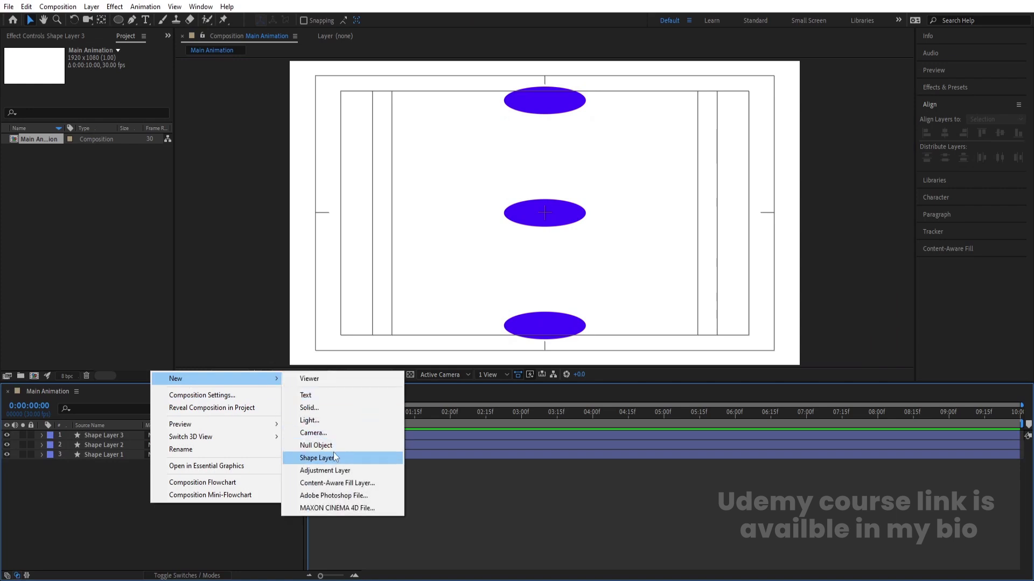
pyautogui.click(321, 445)
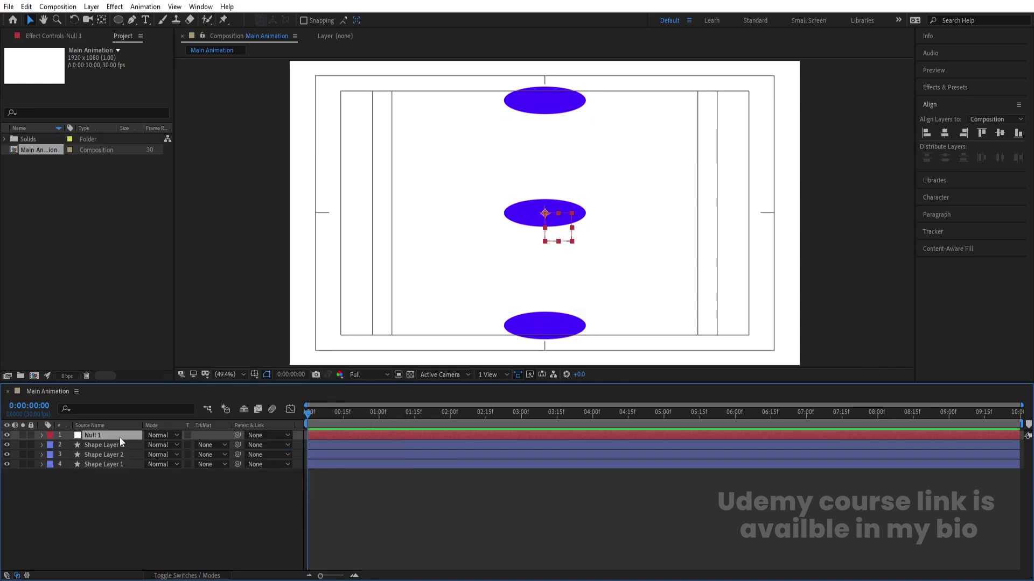
pyautogui.press('Return')
pyautogui.write('ma')
pyautogui.press('Return')
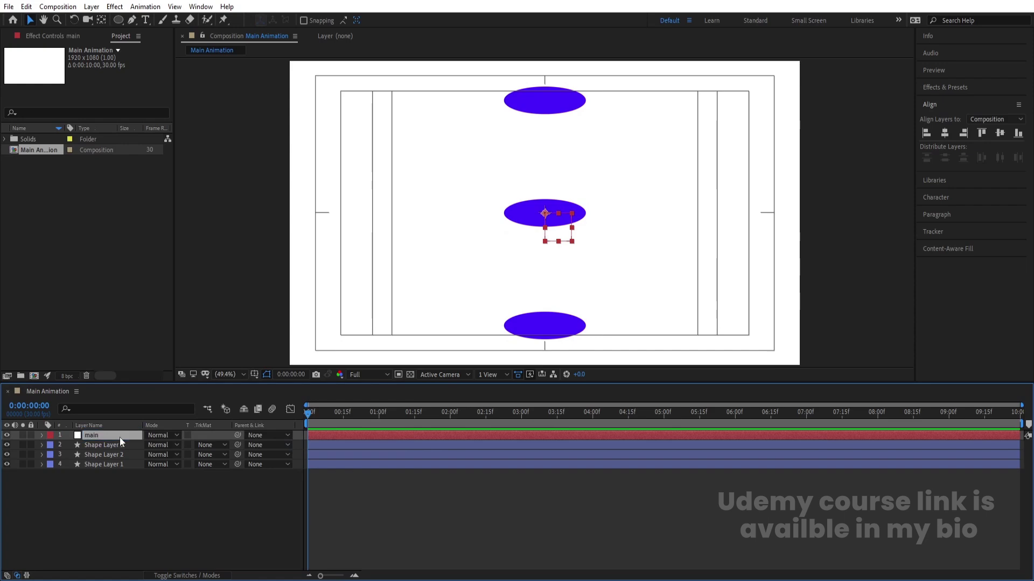
# Rename Shape Layer 1 to top, move it under main, and parent it to main.
pyautogui.click(532, 99)
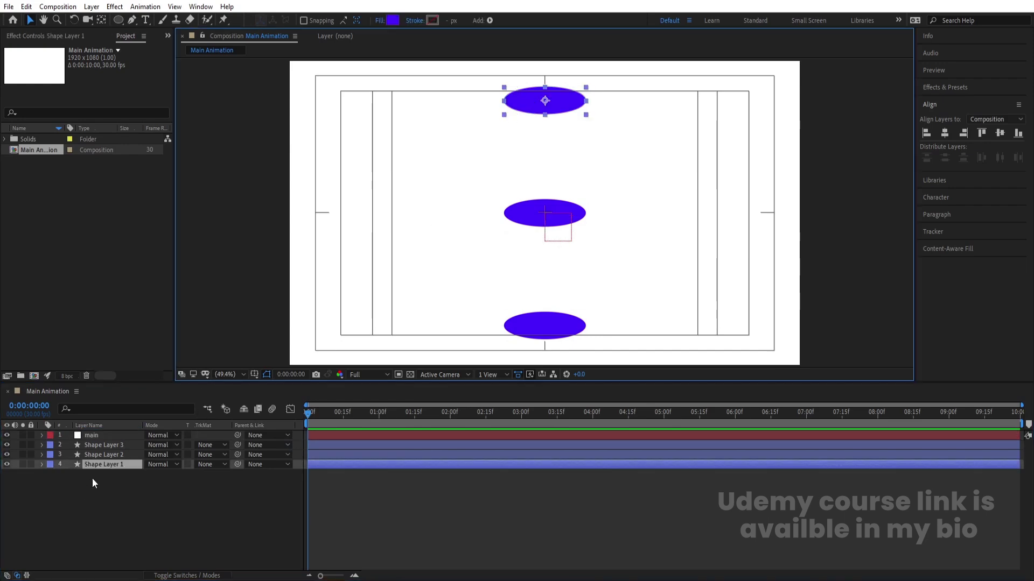
pyautogui.click(103, 463)
pyautogui.press('Return')
pyautogui.write('top')
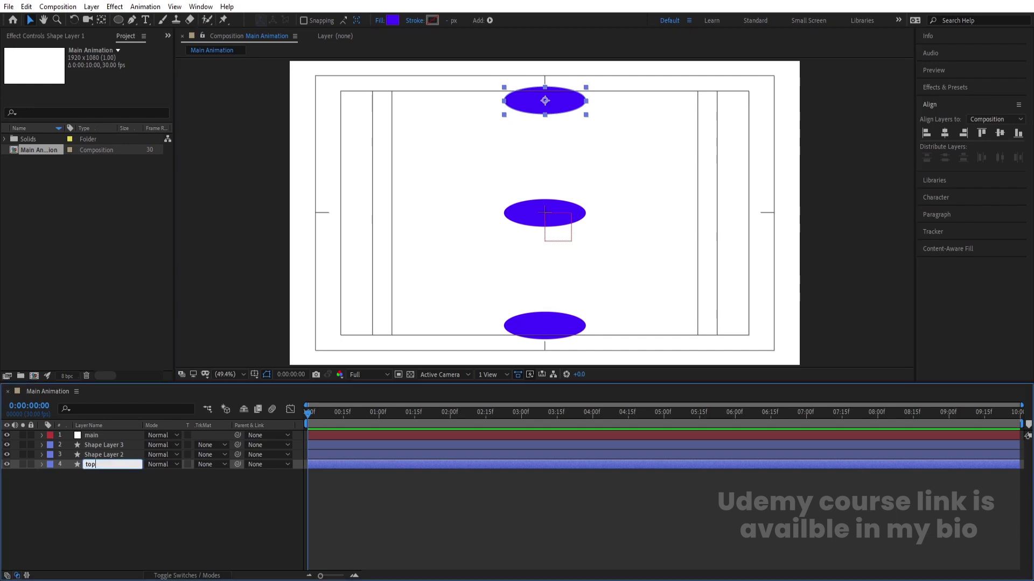
pyautogui.press('Return')
pyautogui.moveTo(103, 463); pyautogui.dragTo(113, 438)
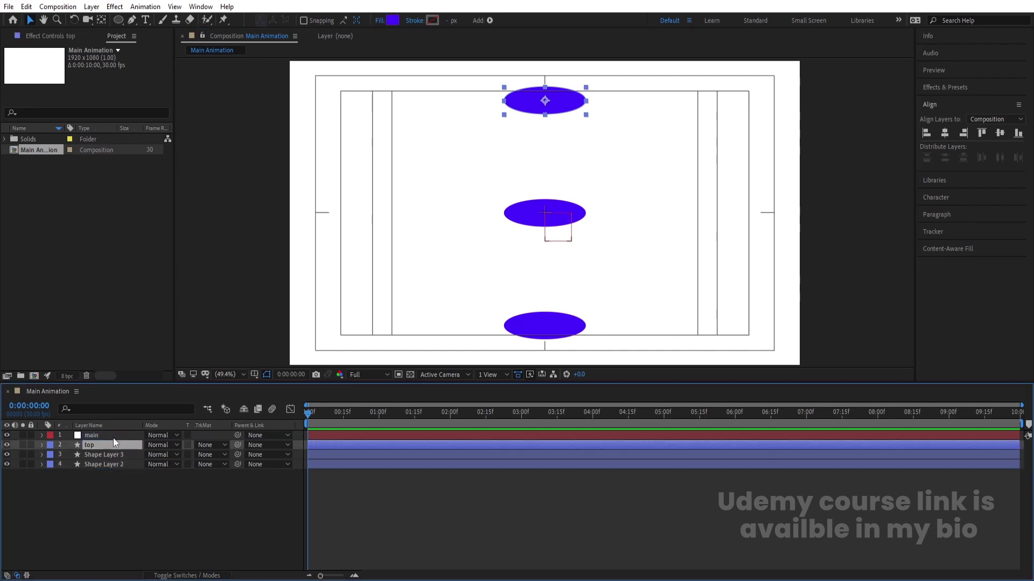
pyautogui.moveTo(238, 444); pyautogui.dragTo(88, 435)
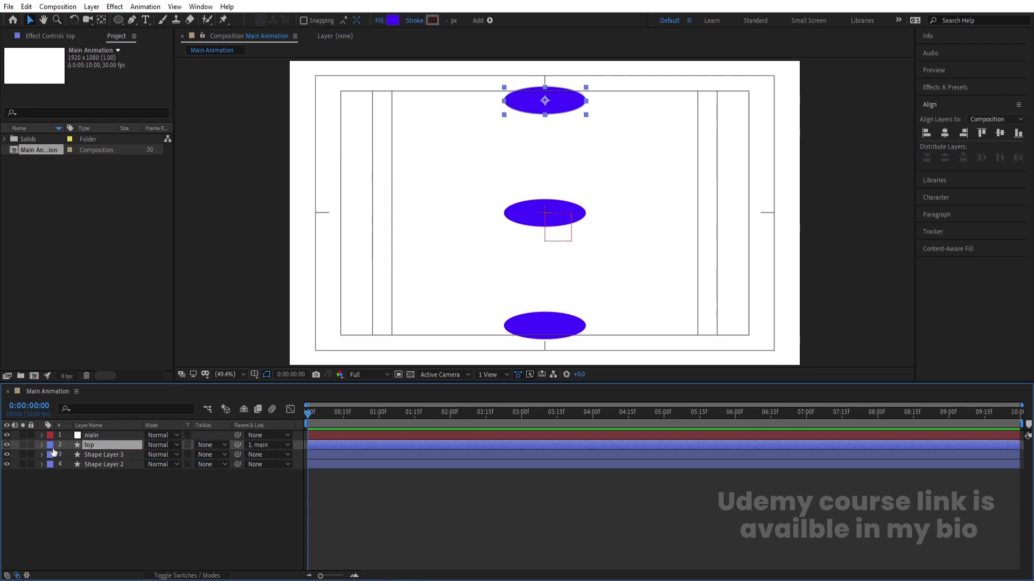
pyautogui.click(112, 504)
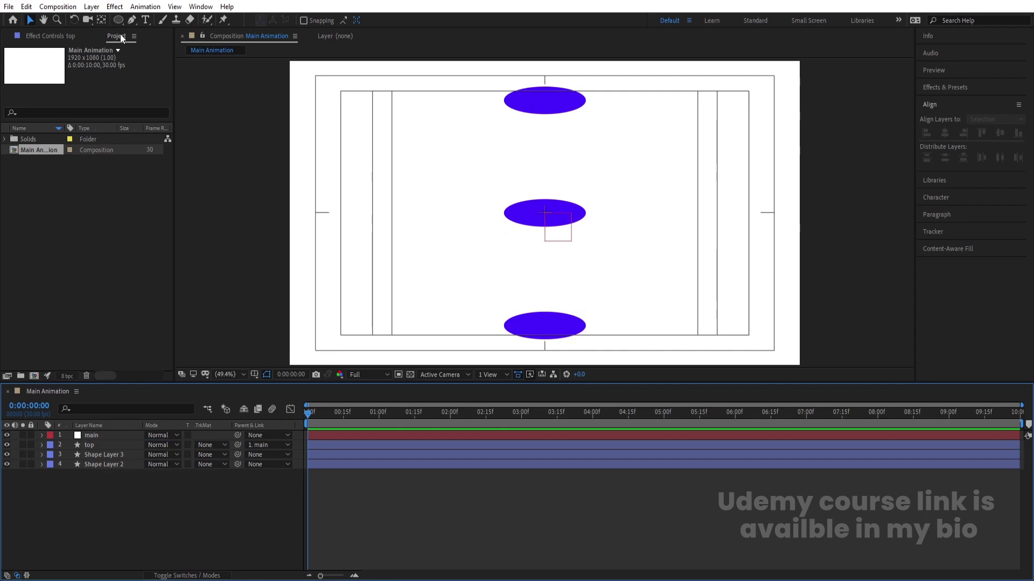
# Duplicate the top and middle ellipses, move the copies to the stack top, label them pink.
pyautogui.click(576, 107)
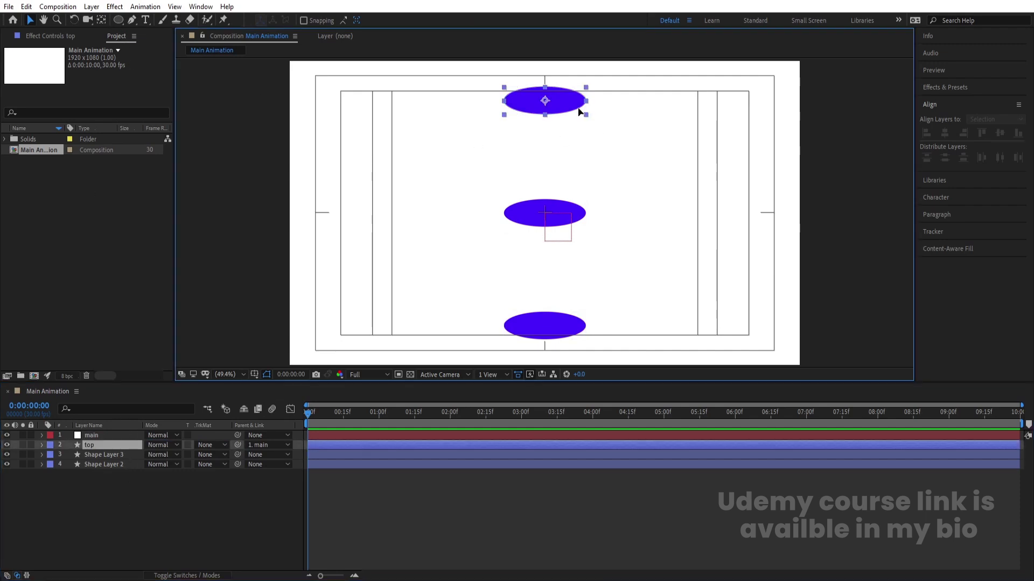
pyautogui.keyDown('shift'); pyautogui.click(524, 209); pyautogui.keyUp('shift')
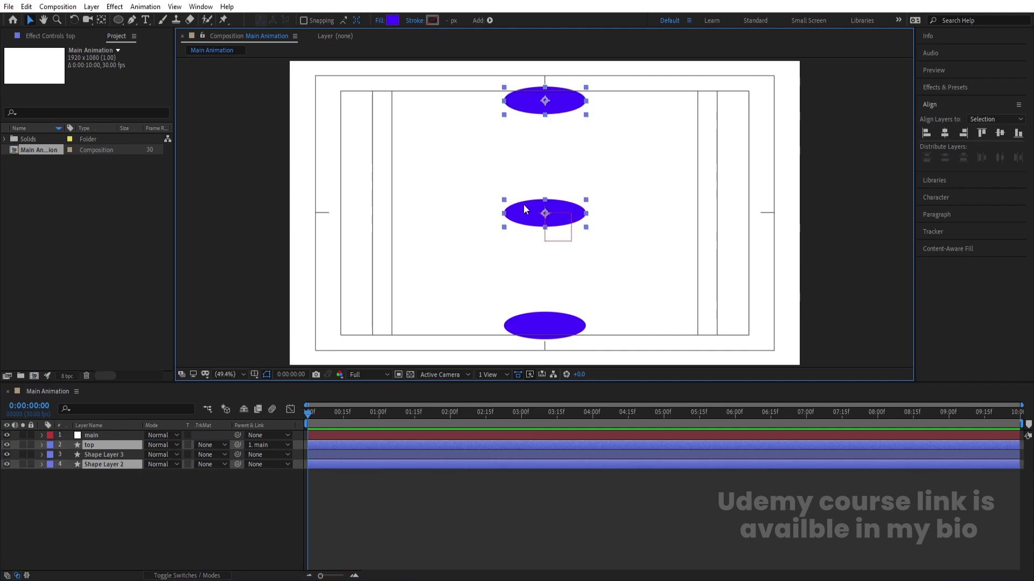
pyautogui.hotkey('ctrl', 'd')
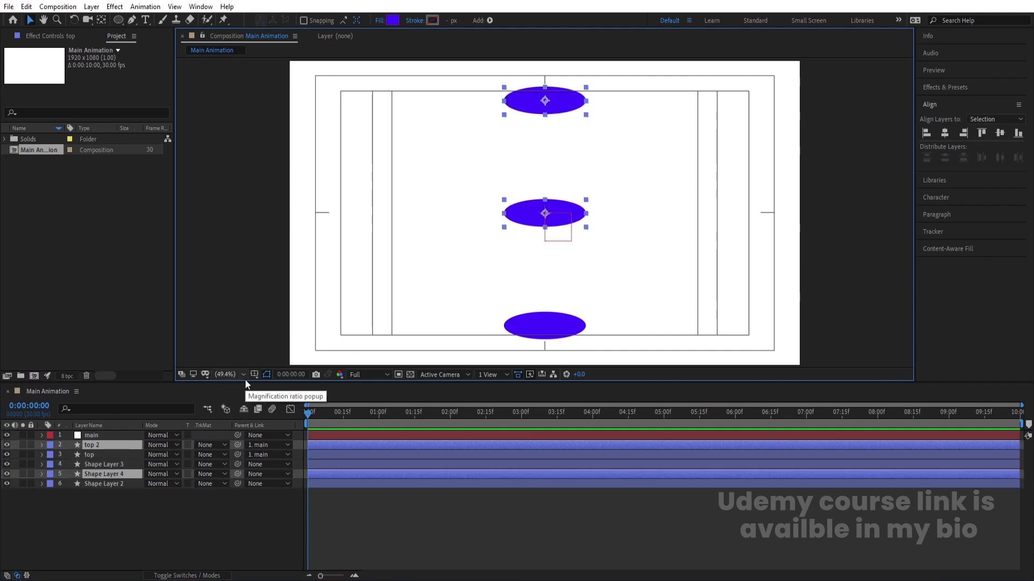
pyautogui.moveTo(98, 444); pyautogui.dragTo(86, 433)
pyautogui.click(55, 436)
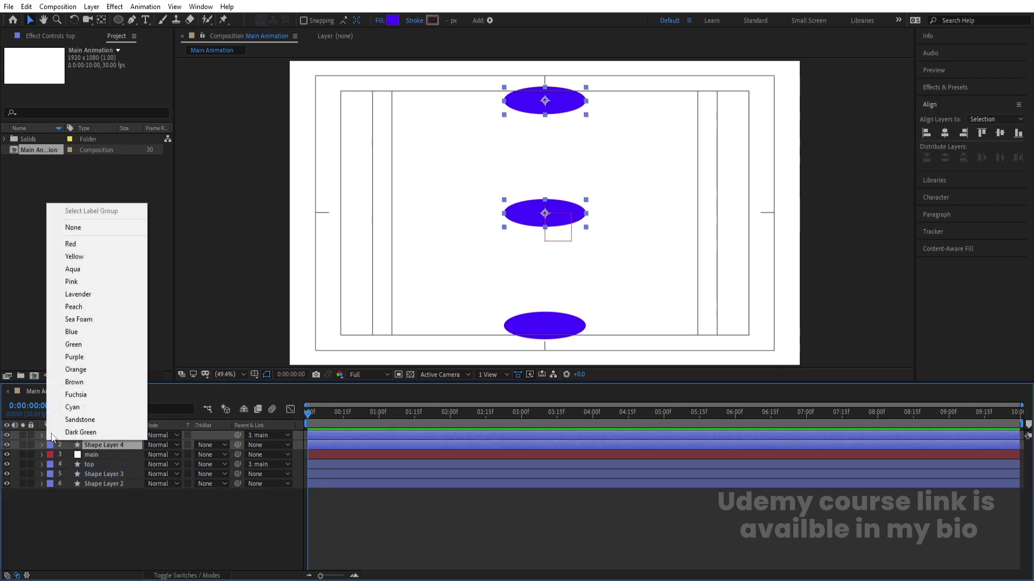
pyautogui.click(72, 283)
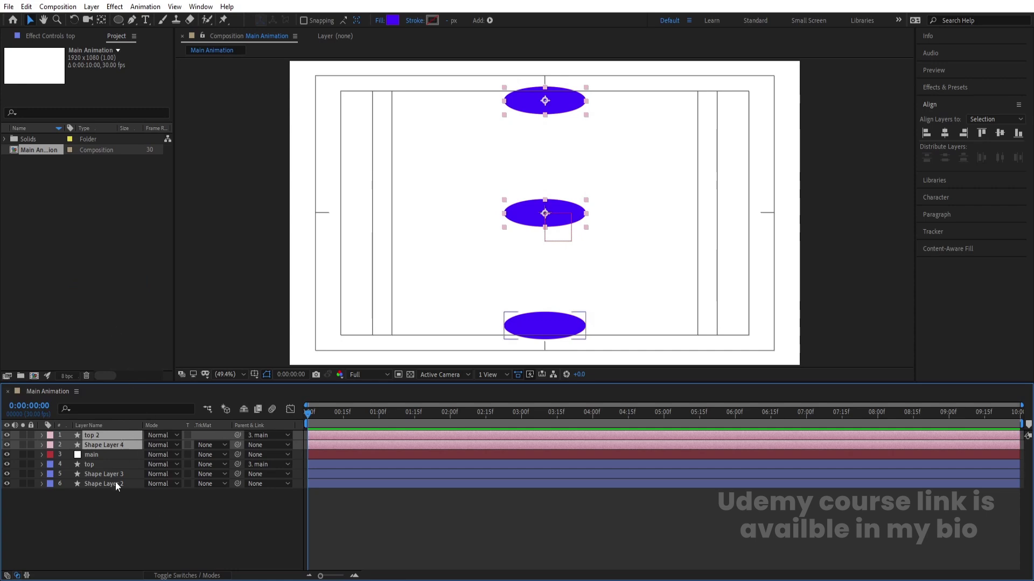
pyautogui.click(124, 517)
# Draw a rectangle between the top and middle ellipses to form a cylinder.
pyautogui.moveTo(118, 20); pyautogui.dragTo(144, 20)
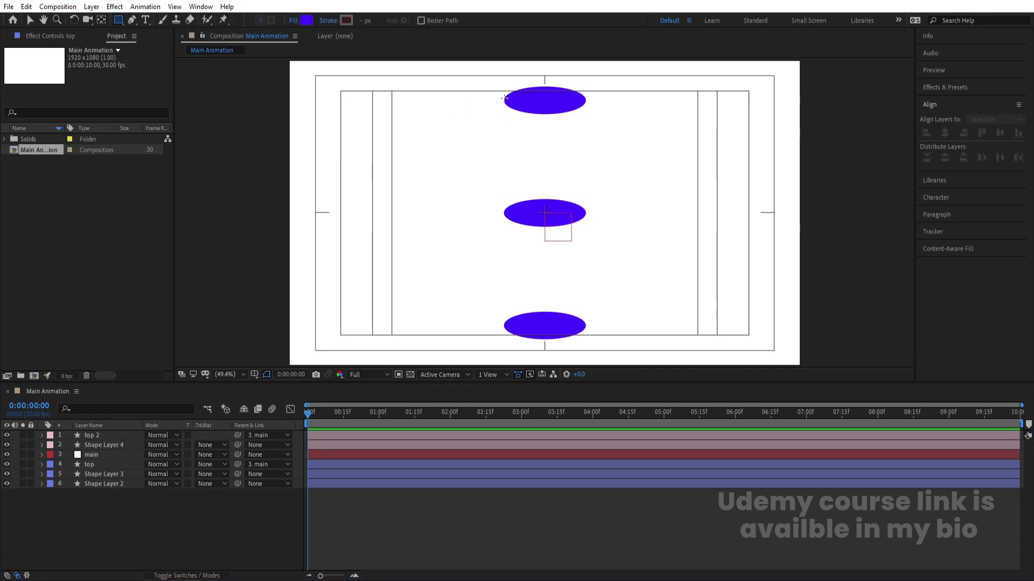
pyautogui.moveTo(504, 99); pyautogui.dragTo(586, 213)
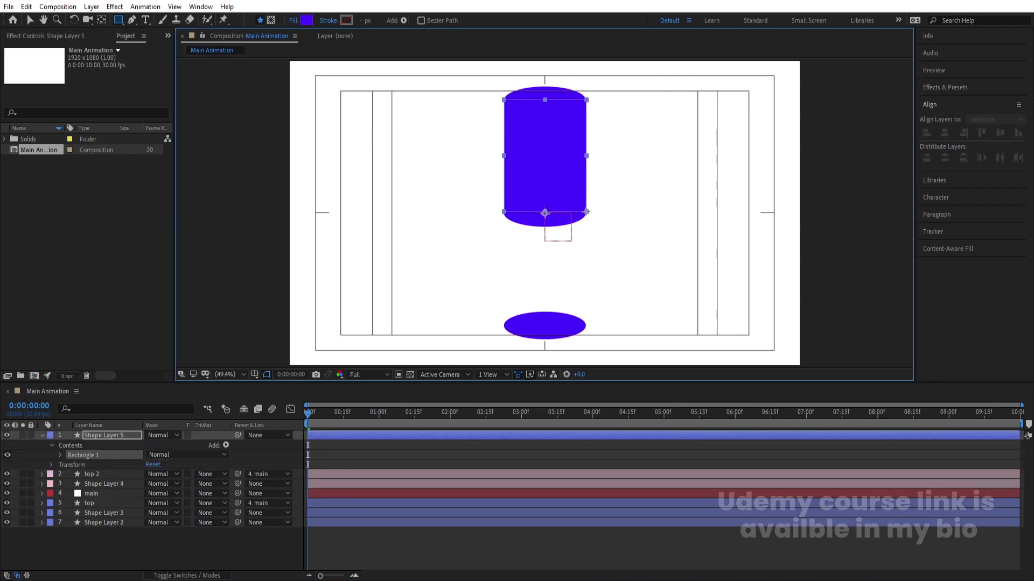
pyautogui.click(360, 450)
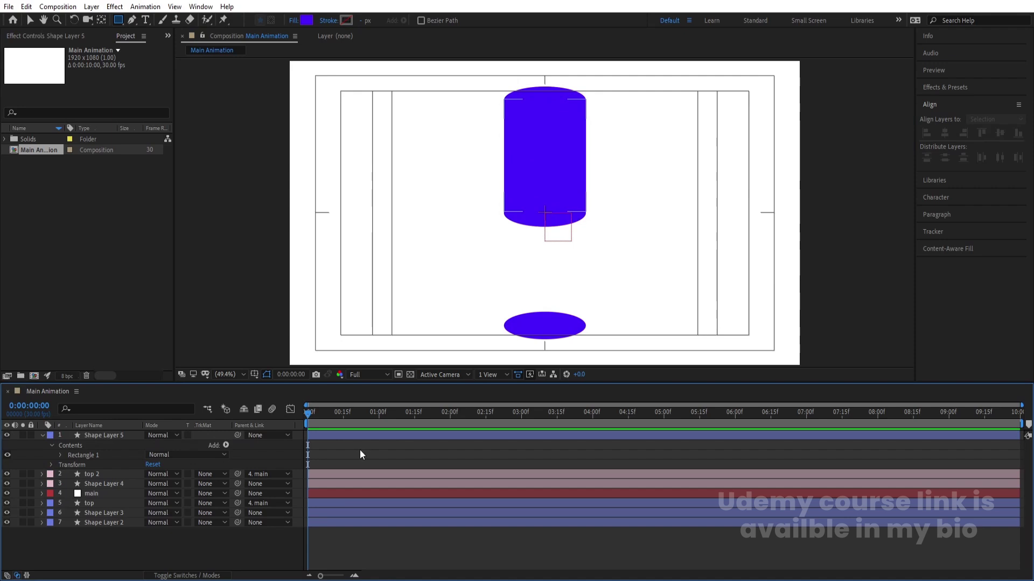
# Label the rectangle layer pink.
pyautogui.press('u')
pyautogui.click(82, 435)
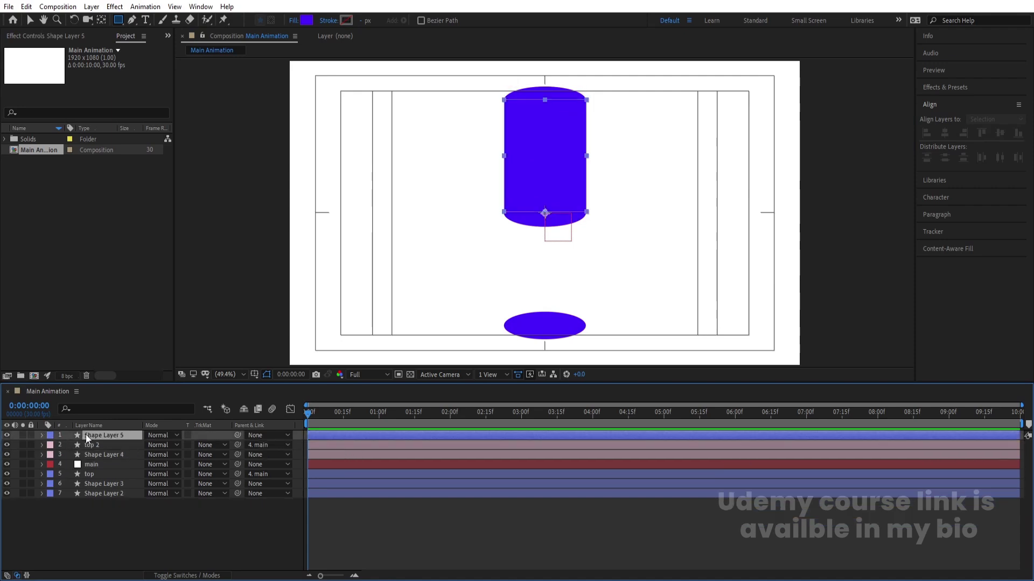
pyautogui.click(50, 435)
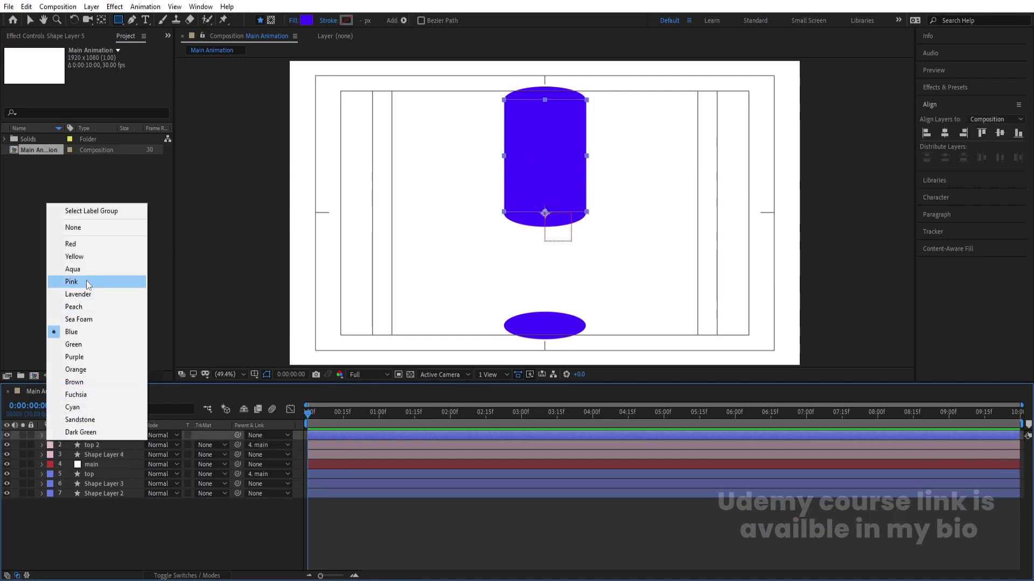
pyautogui.click(87, 280)
# Pre-compose the three pink cylinder layers into a composition named mask.
pyautogui.click(108, 457)
pyautogui.keyDown('shift'); pyautogui.click(105, 439); pyautogui.keyUp('shift')
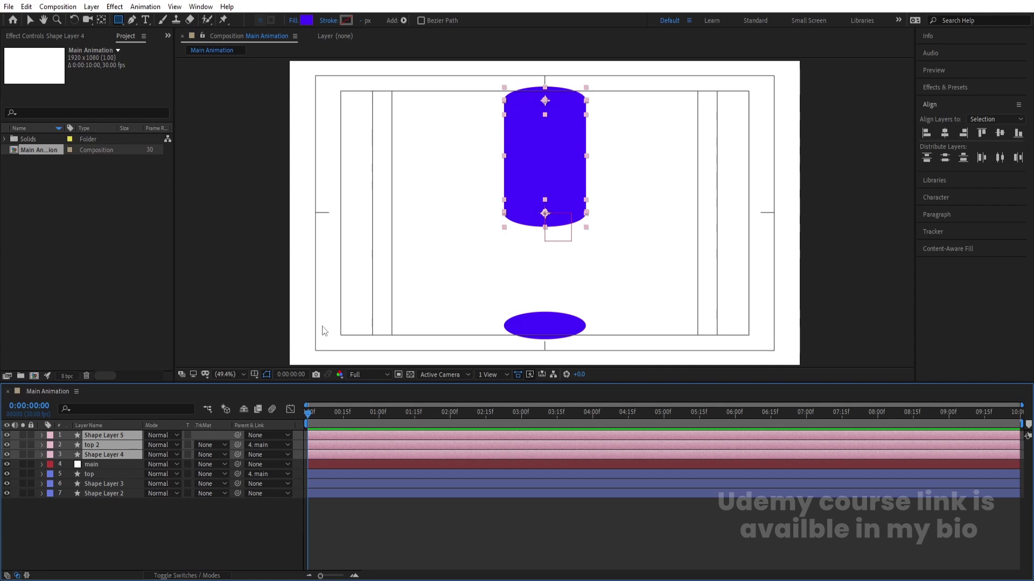
pyautogui.hotkey('ctrl', 'shift', 'c')
pyautogui.write('mask')
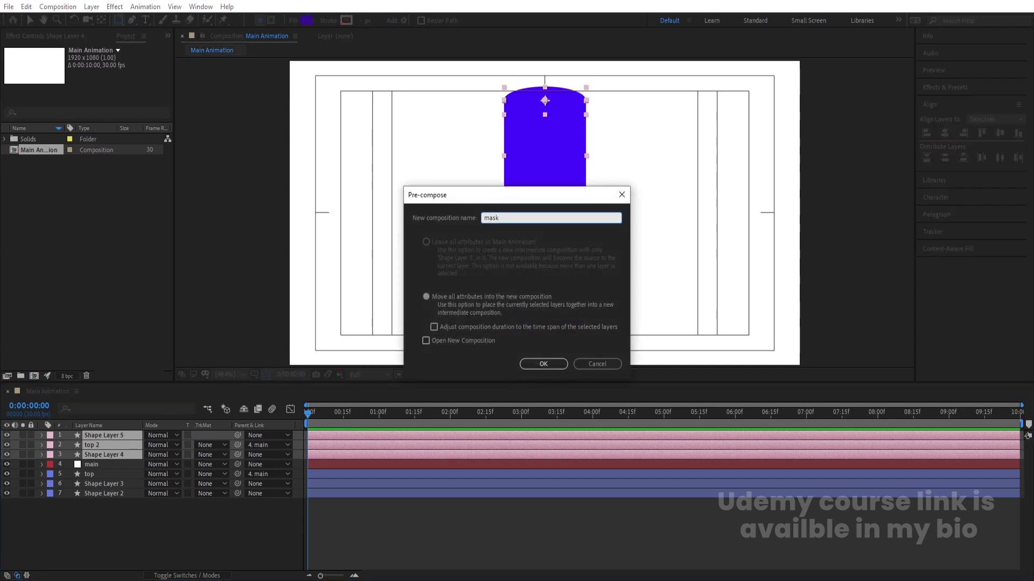
pyautogui.press('Return')
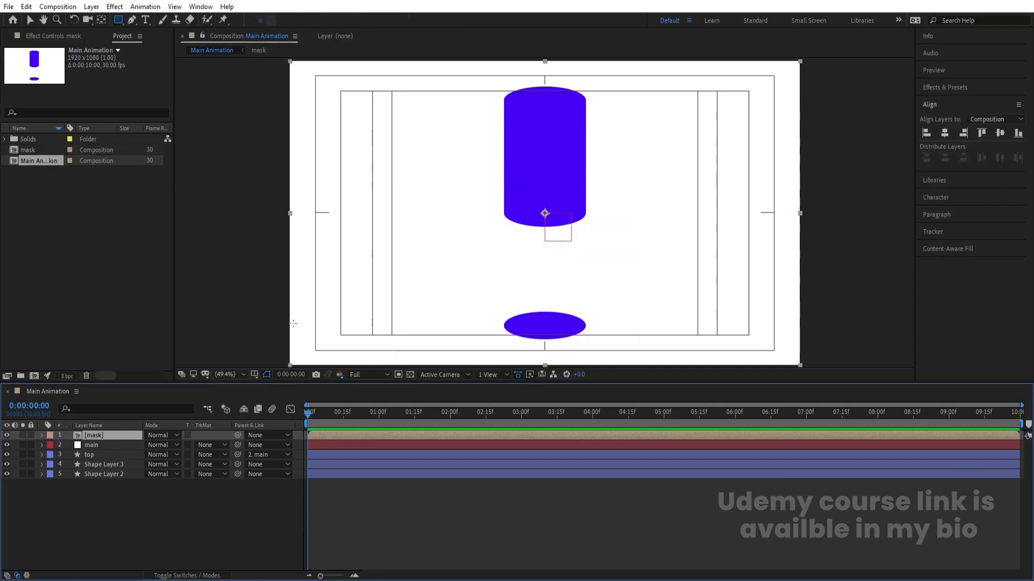
# Hide the mask layer and clear the layer selection.
pyautogui.click(7, 435)
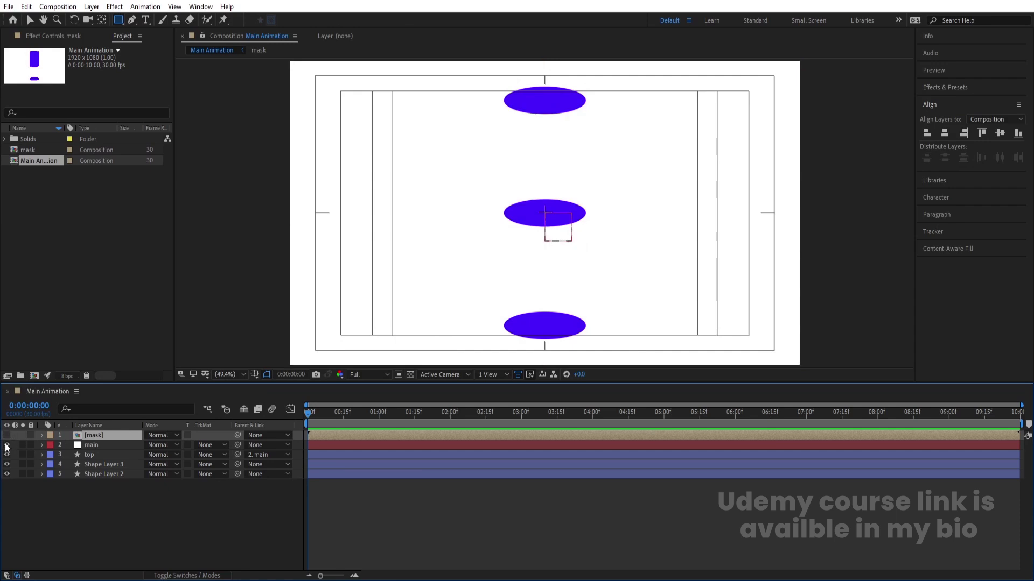
pyautogui.click(86, 454)
pyautogui.keyDown('shift'); pyautogui.click(82, 475); pyautogui.keyUp('shift')
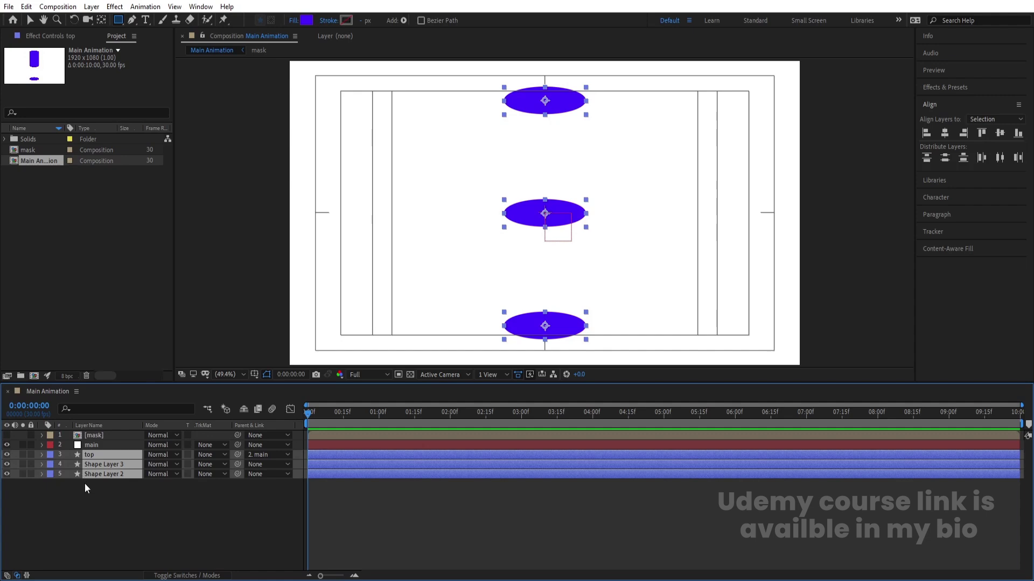
pyautogui.click(102, 512)
pyautogui.click(105, 464)
pyautogui.click(101, 455)
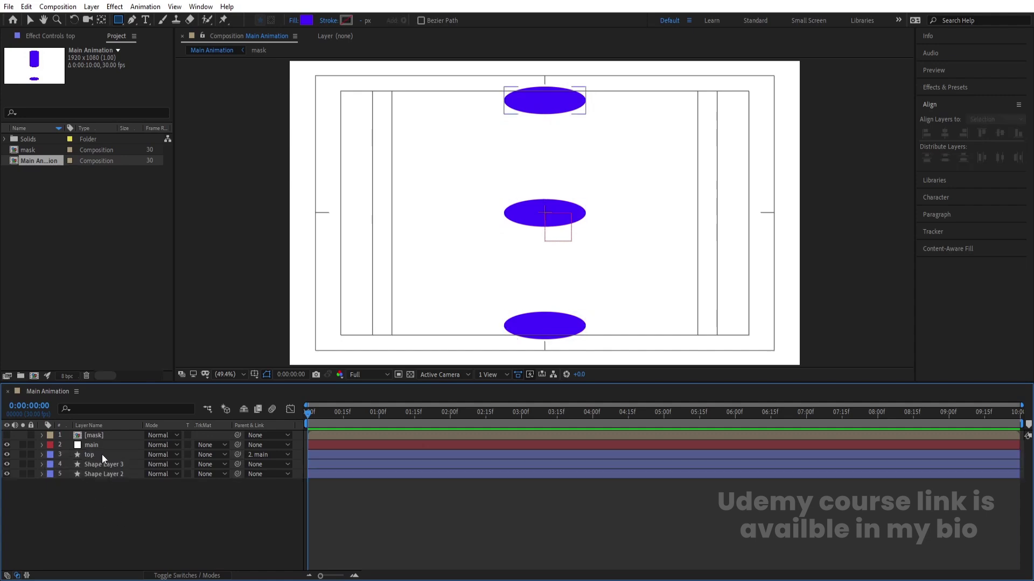
pyautogui.press('F2')
# Draw a small circle over the top ellipse with a magenta FF00CC fill.
pyautogui.moveTo(118, 22); pyautogui.dragTo(167, 44)
pyautogui.click(305, 21)
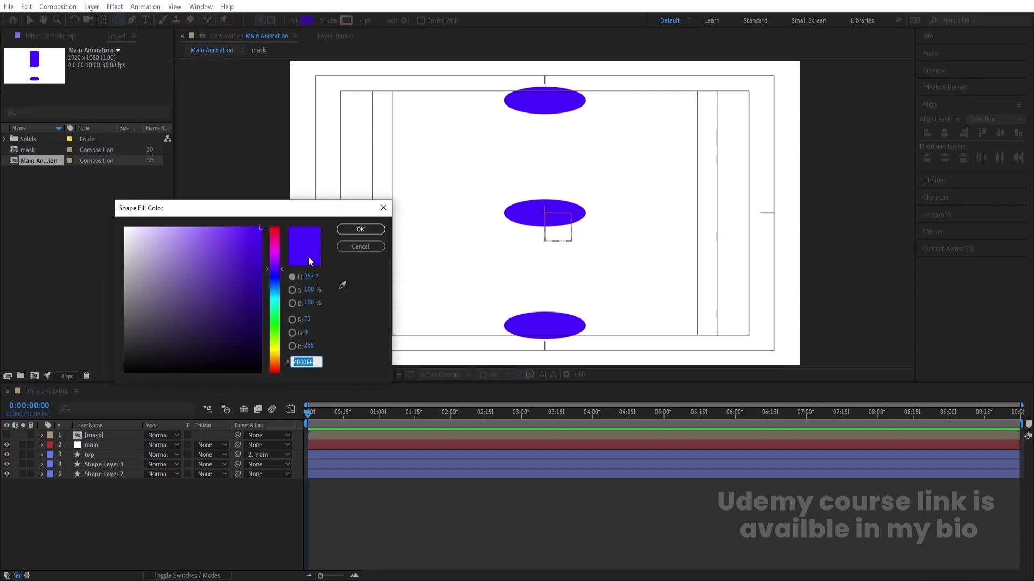
pyautogui.moveTo(278, 257); pyautogui.dragTo(278, 235)
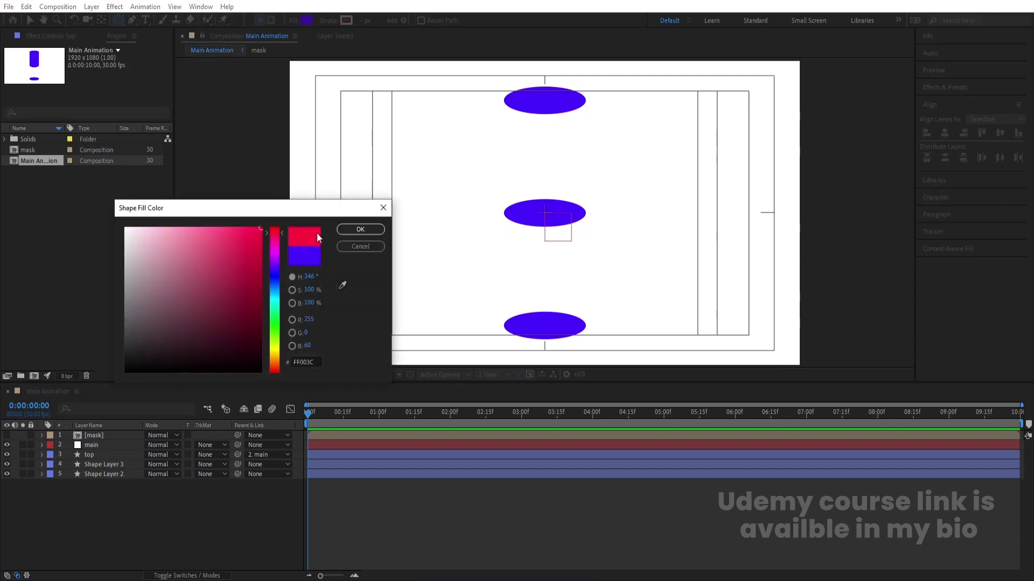
pyautogui.click(360, 229)
pyautogui.moveTo(534, 90); pyautogui.dragTo(569, 128)
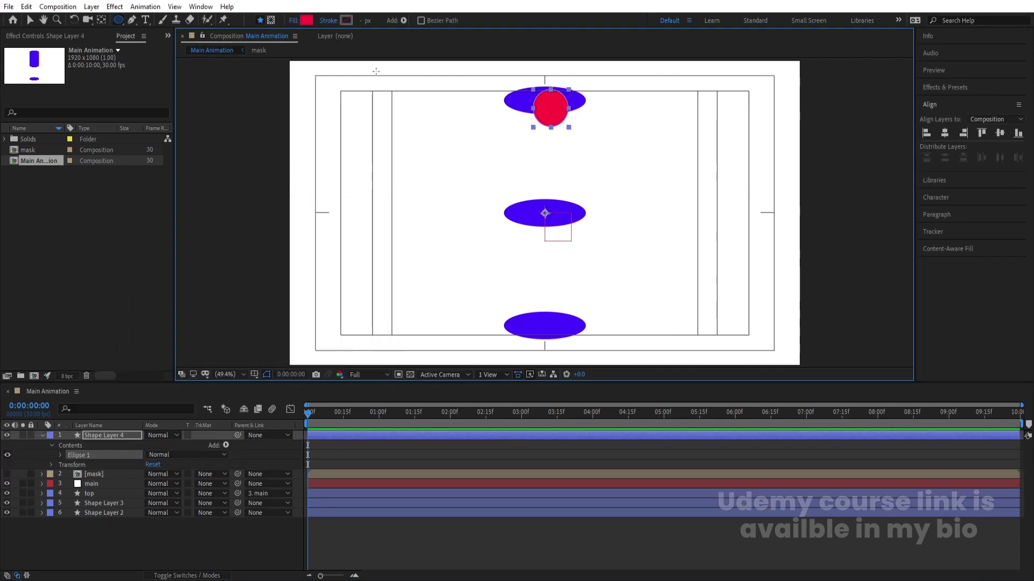
pyautogui.click(306, 19)
pyautogui.click(268, 272)
pyautogui.moveTo(276, 276); pyautogui.dragTo(275, 247)
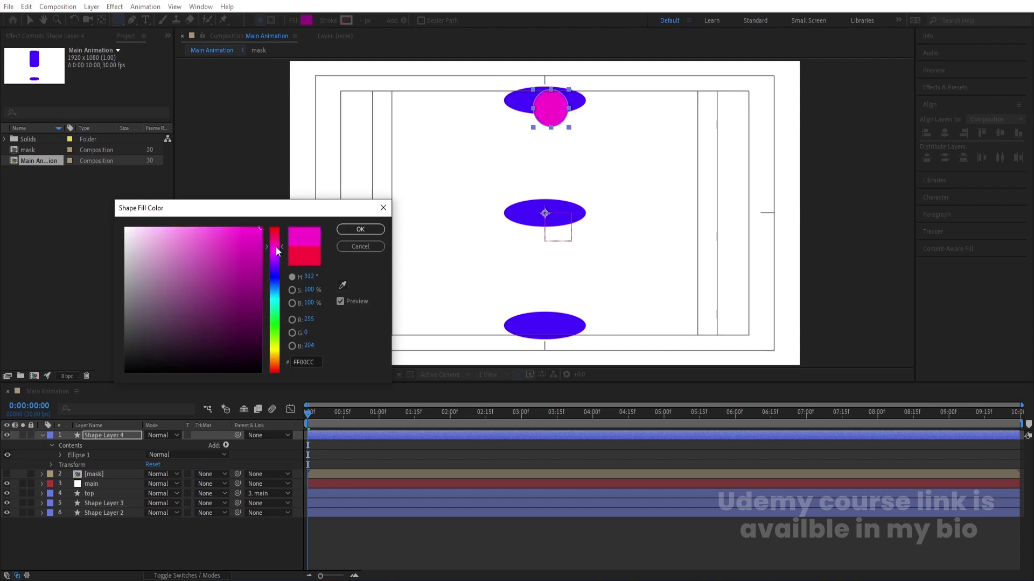
pyautogui.click(359, 230)
# Centre the circle's anchor, centre it horizontally, and raise it to 960, 25.2.
pyautogui.click(157, 527)
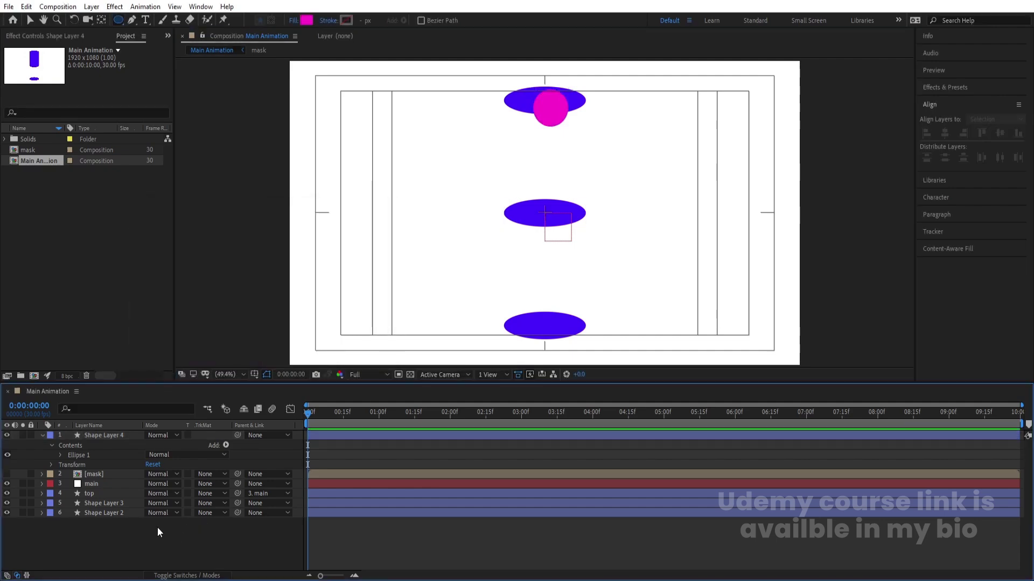
pyautogui.click(106, 435)
pyautogui.hotkey('ctrl', 'alt', 'Home')
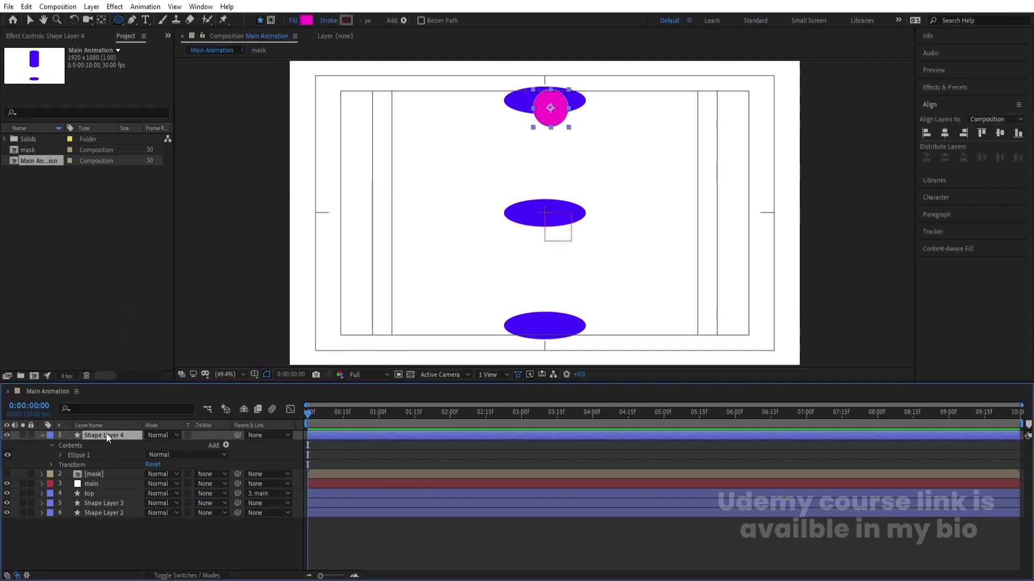
pyautogui.click(945, 135)
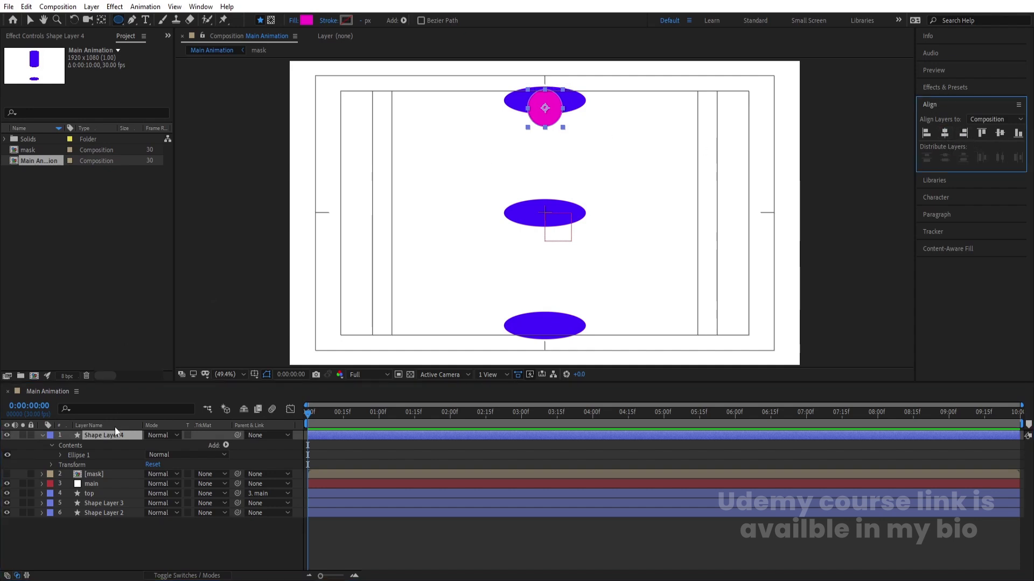
pyautogui.press('p')
pyautogui.moveTo(165, 445); pyautogui.dragTo(99, 438)
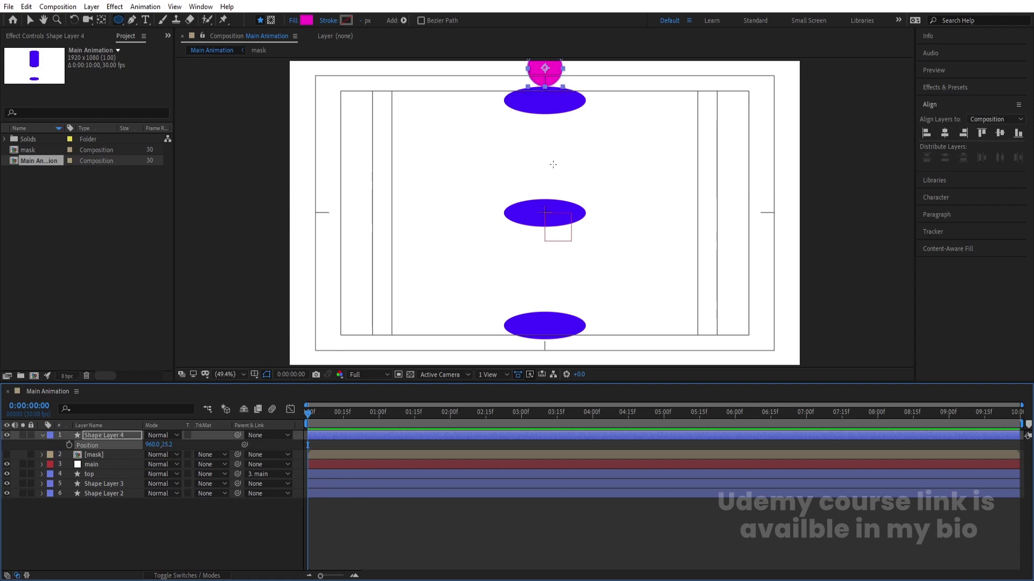
# Keyframe the circle's Position from 960, 21.2 at 0 s down to 960, 658.2 at 1:15.
pyautogui.click(69, 446)
pyautogui.click(224, 538)
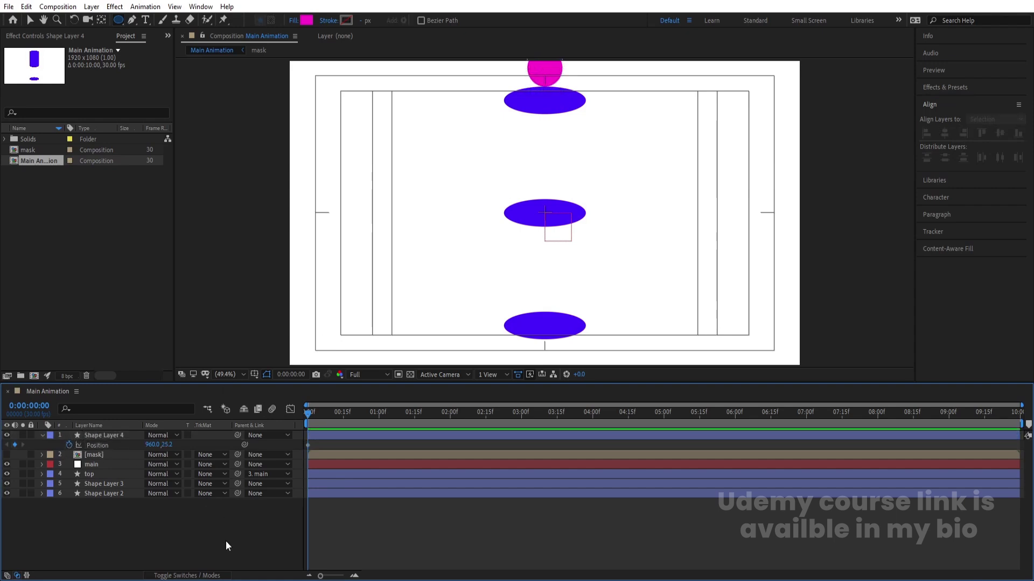
pyautogui.click(415, 415)
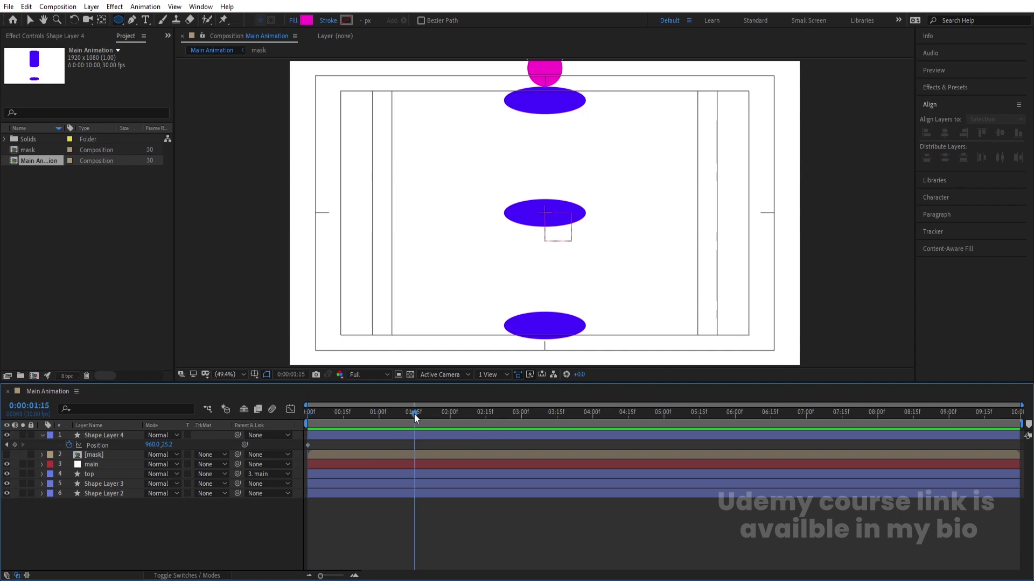
pyautogui.moveTo(170, 447); pyautogui.dragTo(512, 452)
pyautogui.click(409, 429)
pyautogui.press('Home')
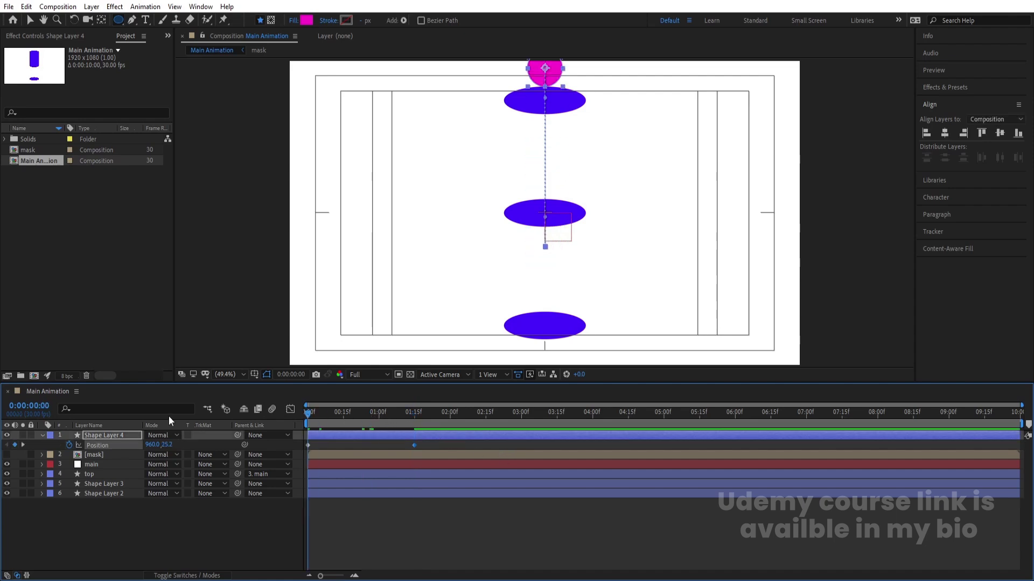
pyautogui.moveTo(163, 445); pyautogui.dragTo(156, 444)
pyautogui.click(497, 529)
# Inspect both Position keyframes in the Graph Editor's speed graph.
pyautogui.moveTo(495, 529); pyautogui.dragTo(254, 370)
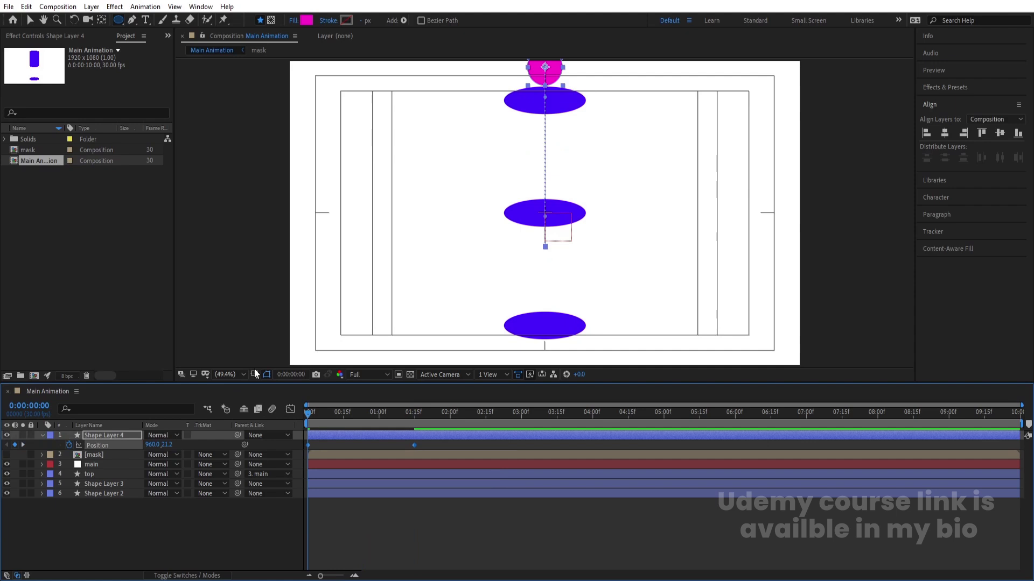
pyautogui.click(290, 409)
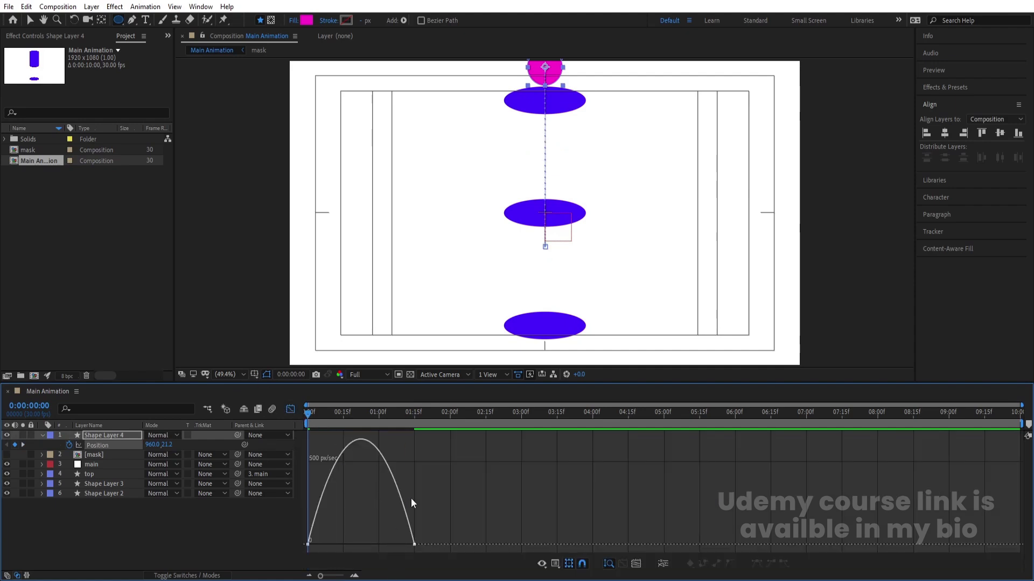
pyautogui.rightClick(470, 496)
pyautogui.press('Num_Lock')
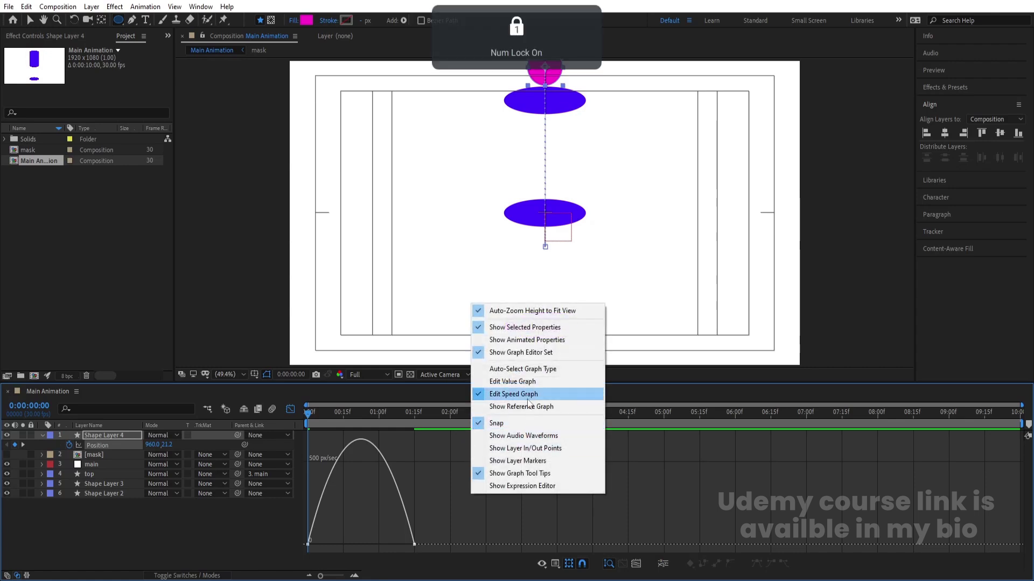
pyautogui.click(445, 474)
pyautogui.moveTo(448, 506); pyautogui.dragTo(408, 545)
pyautogui.hotkey('shift', 'F3')
# Preview the drop and move the lower keyframe to about one second for a faster fall.
pyautogui.press('space')
pyautogui.moveTo(372, 415); pyautogui.dragTo(423, 415)
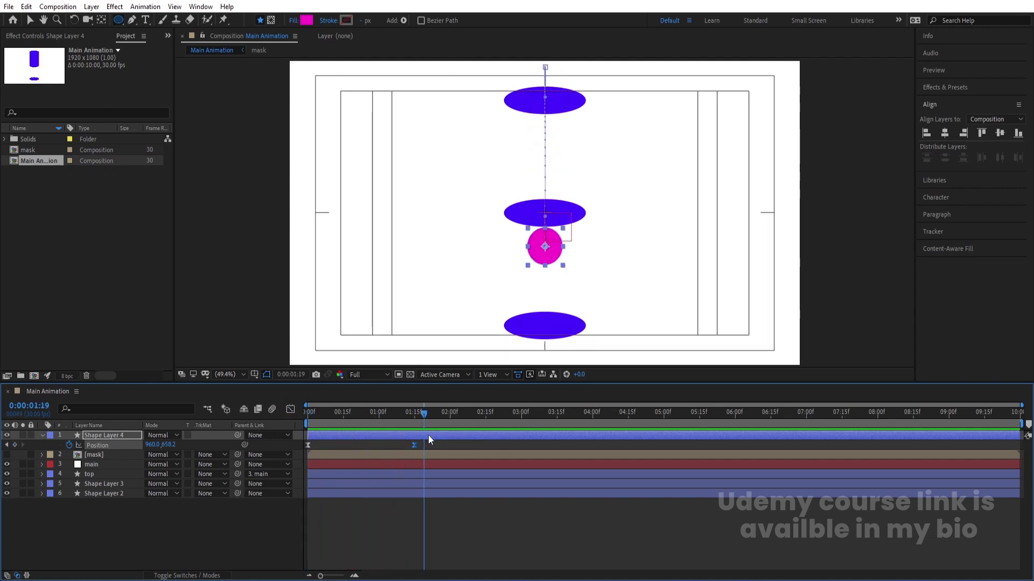
pyautogui.press('=')
pyautogui.press('Home')
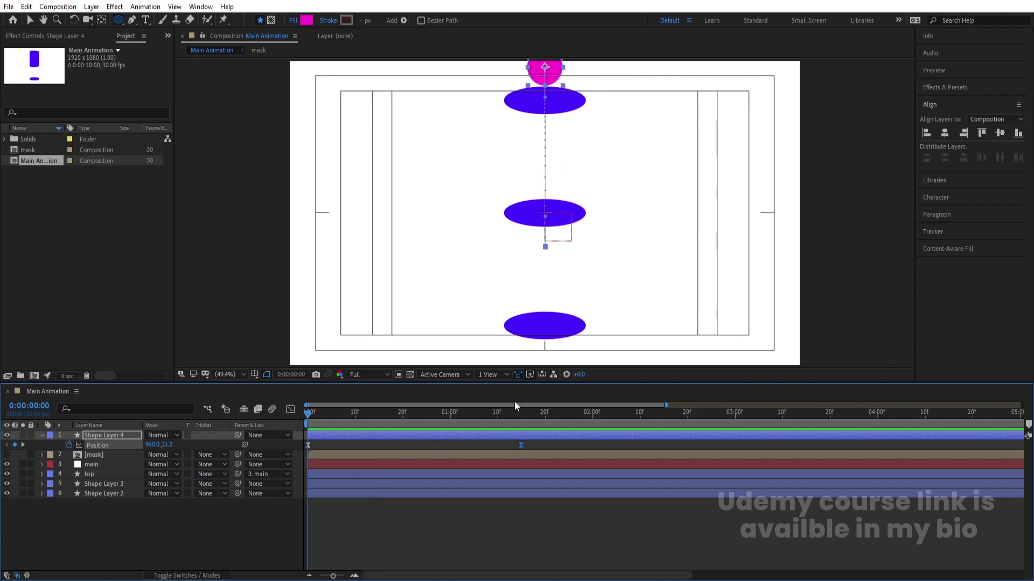
pyautogui.moveTo(521, 445); pyautogui.dragTo(451, 444)
pyautogui.press('space')
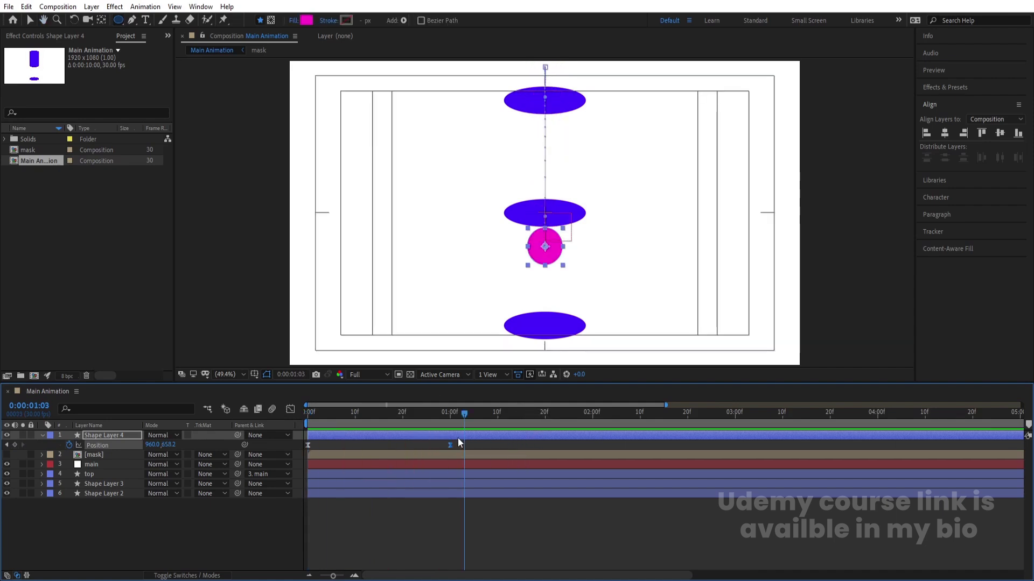
pyautogui.press('Home')
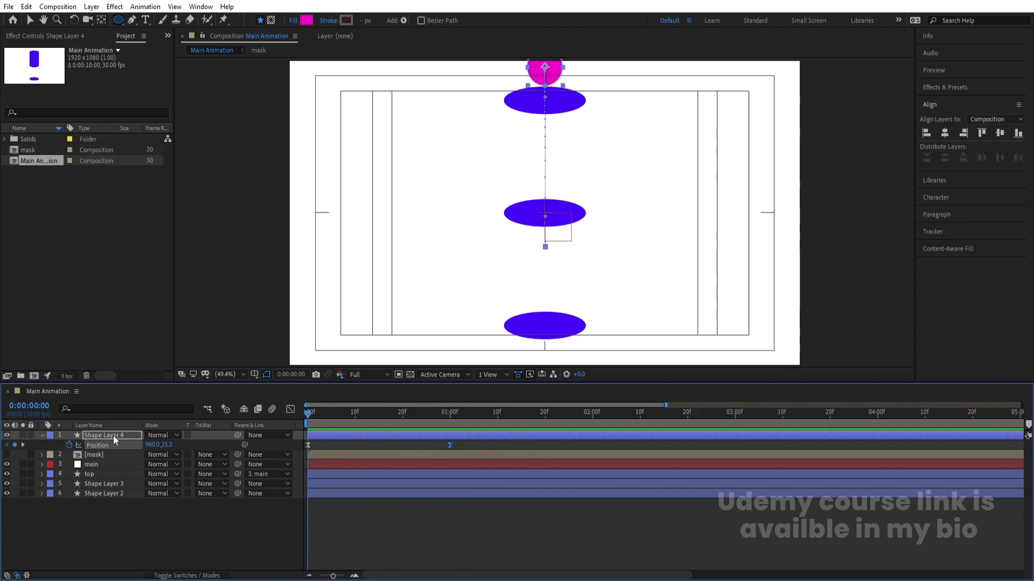
# Rename the circle layer to ball and move it below the [mask] layer.
pyautogui.press('Return')
pyautogui.write('ball')
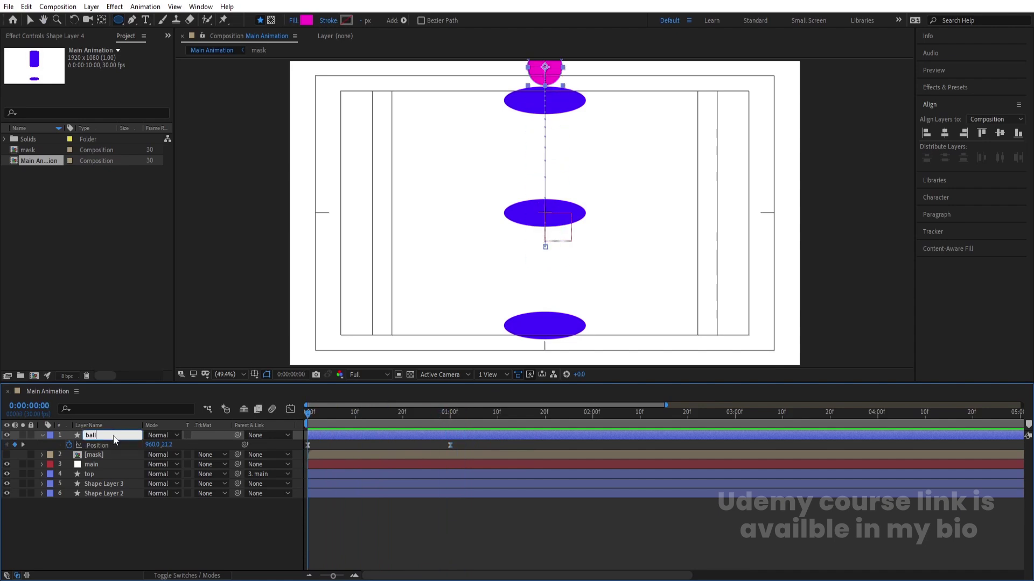
pyautogui.press('Return')
pyautogui.moveTo(113, 435); pyautogui.dragTo(92, 462)
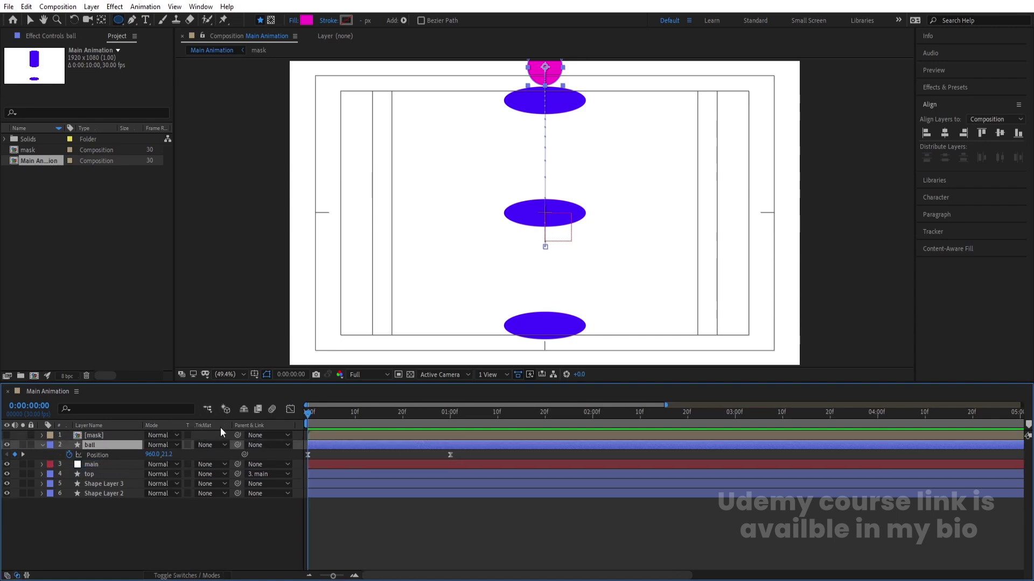
# Set ball's track matte to Alpha Matte "[mask]", preview the drop, and return to 0:00:00:23.
pyautogui.click(217, 443)
pyautogui.click(220, 473)
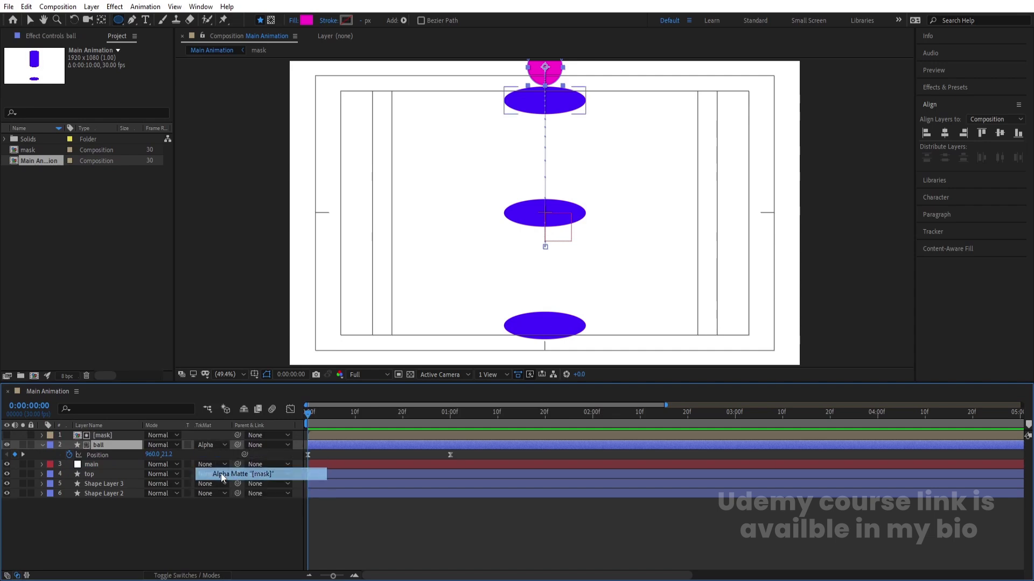
pyautogui.press('space')
pyautogui.press('space')
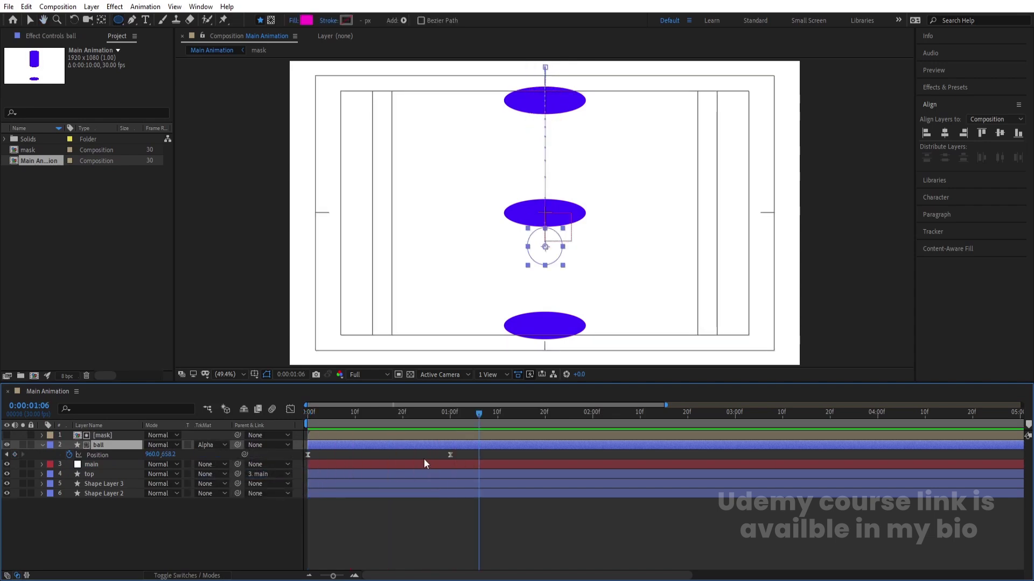
pyautogui.moveTo(455, 419); pyautogui.dragTo(417, 417)
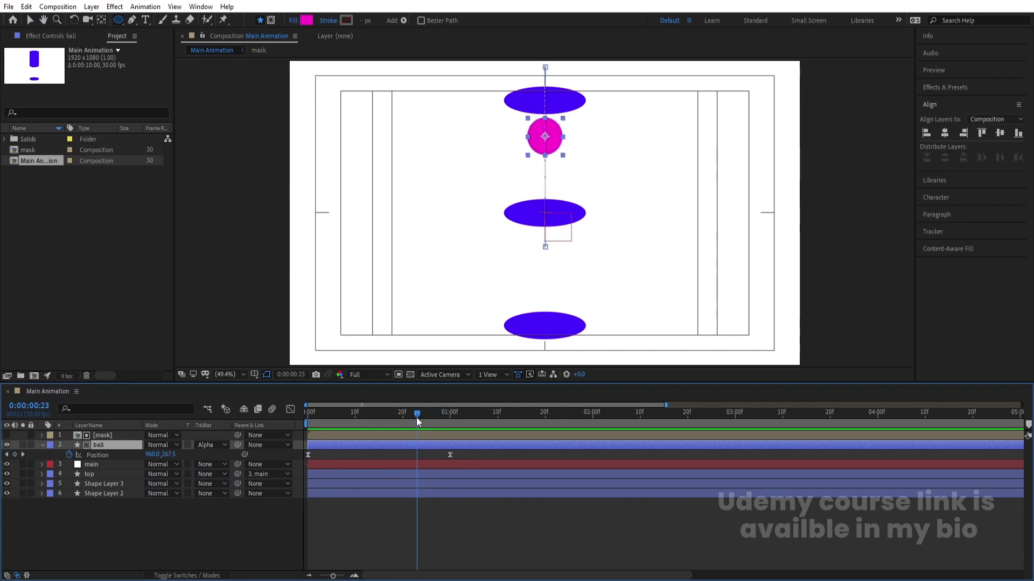
pyautogui.click(82, 465)
pyautogui.click(100, 473)
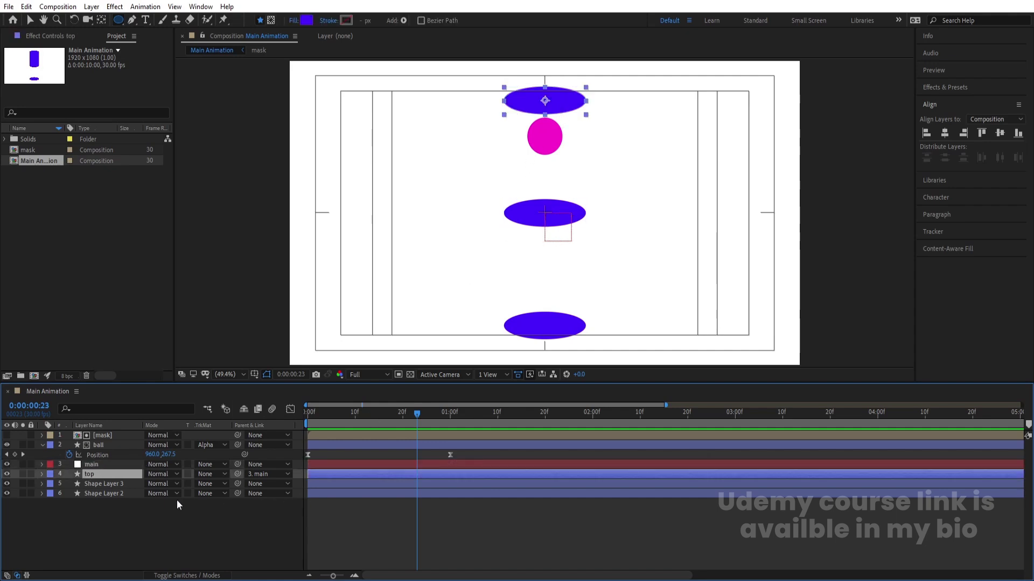
# Keyframe main's Rotation from 0° at 0:00:00:23 to 180° at 0:00:02:00.
pyautogui.click(104, 463)
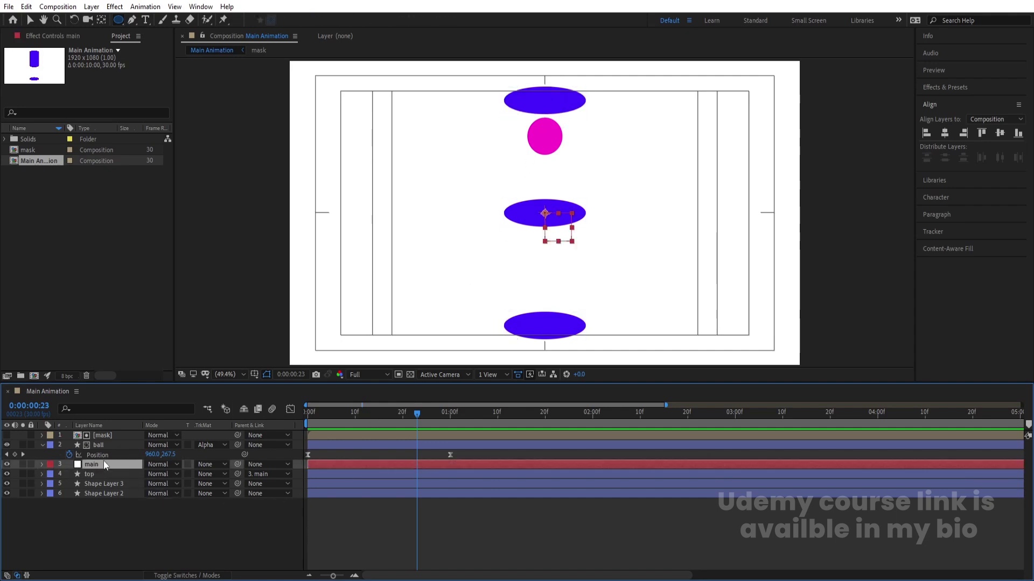
pyautogui.press('r')
pyautogui.click(70, 474)
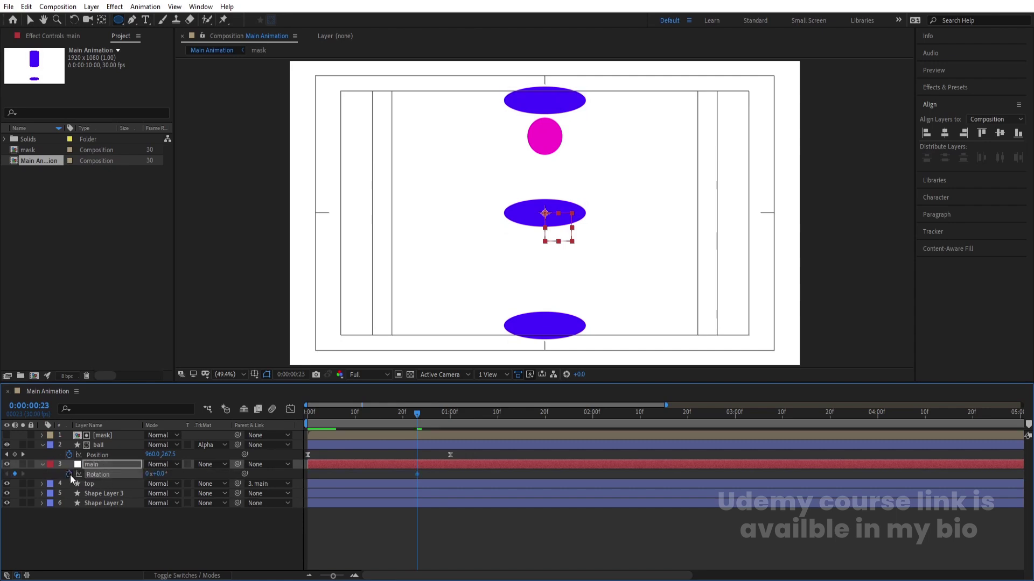
pyautogui.moveTo(572, 415); pyautogui.dragTo(592, 420)
pyautogui.click(161, 474)
pyautogui.write('180')
pyautogui.press('Return')
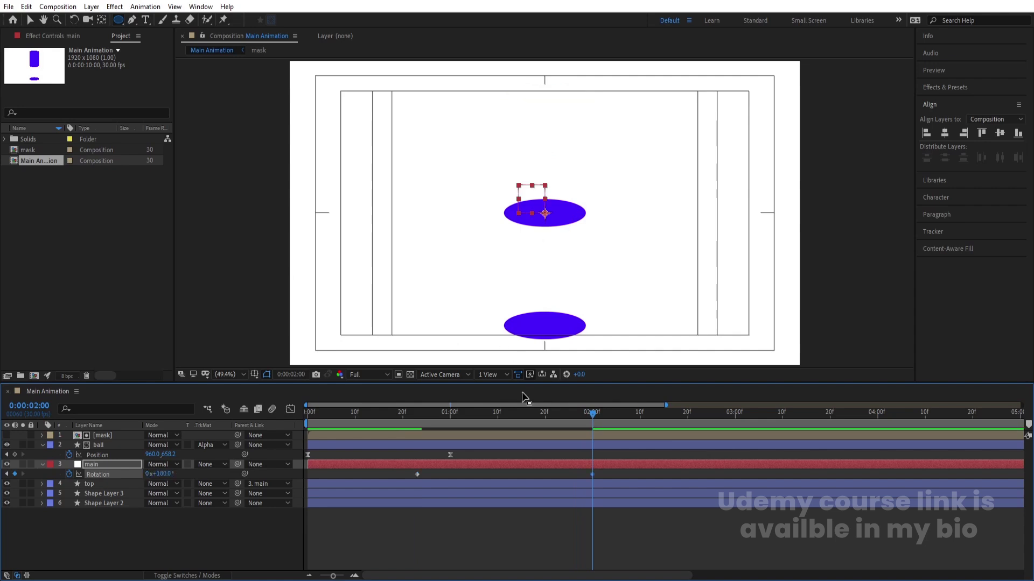
pyautogui.moveTo(609, 412); pyautogui.dragTo(431, 454)
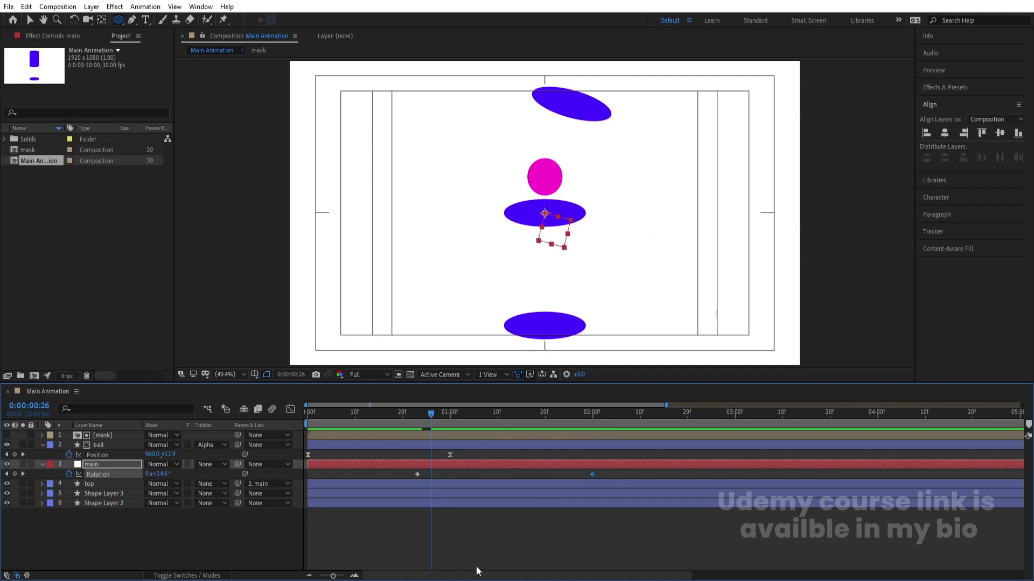
pyautogui.click(467, 544)
pyautogui.click(539, 327)
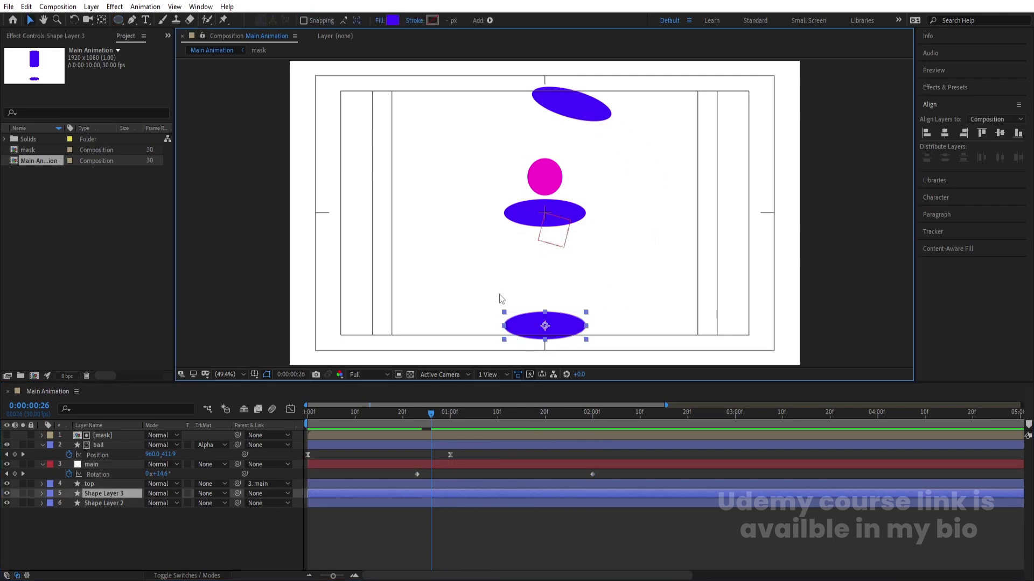
# Fill the bottom ellipse (Shape Layer 3) red and move it to the top of the stack.
pyautogui.click(392, 21)
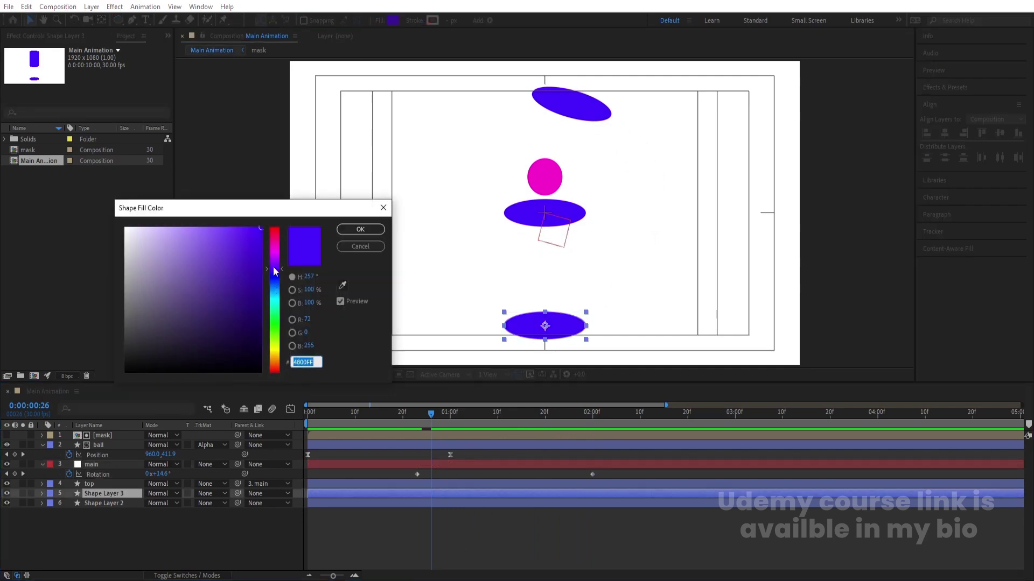
pyautogui.moveTo(273, 267); pyautogui.dragTo(279, 167)
pyautogui.press('Return')
pyautogui.moveTo(103, 495); pyautogui.dragTo(225, 442)
# Apply Easy Ease to main's two Rotation keyframes, then return to the first keyframe at 0:23.
pyautogui.press('space')
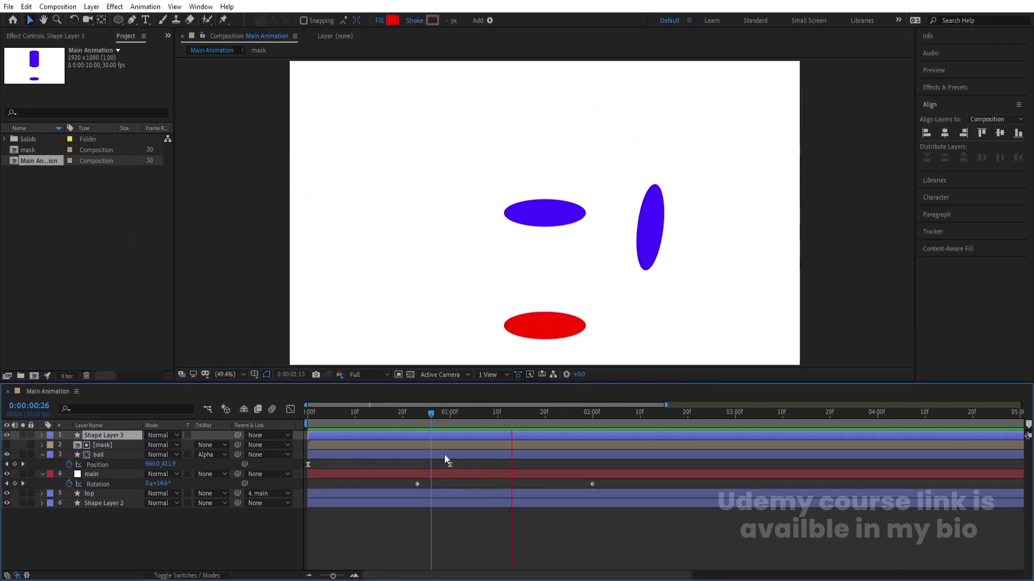
pyautogui.moveTo(633, 485); pyautogui.dragTo(377, 486)
pyautogui.press('F9')
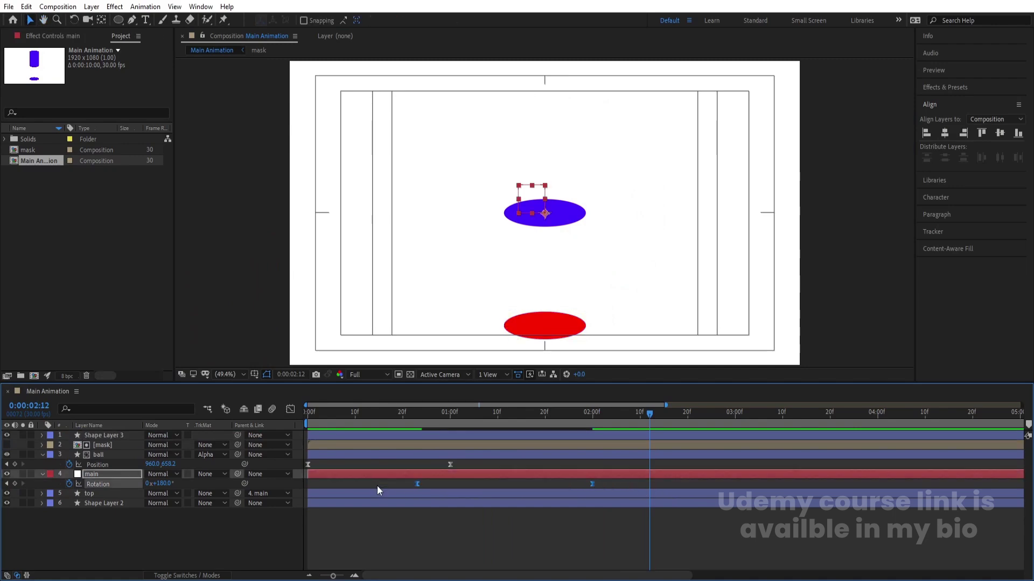
pyautogui.click(43, 455)
pyautogui.click(420, 419)
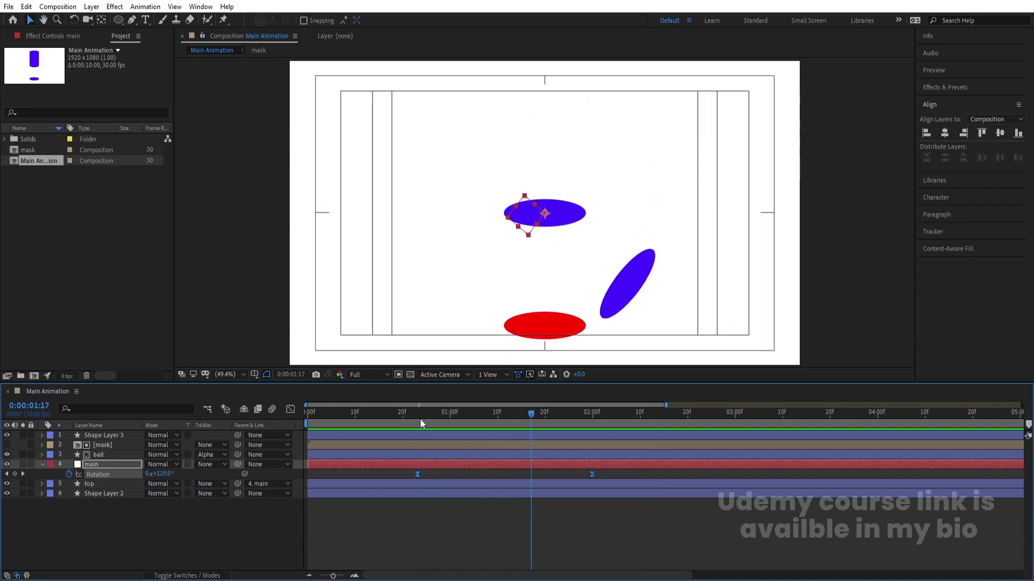
pyautogui.click(416, 419)
pyautogui.click(93, 484)
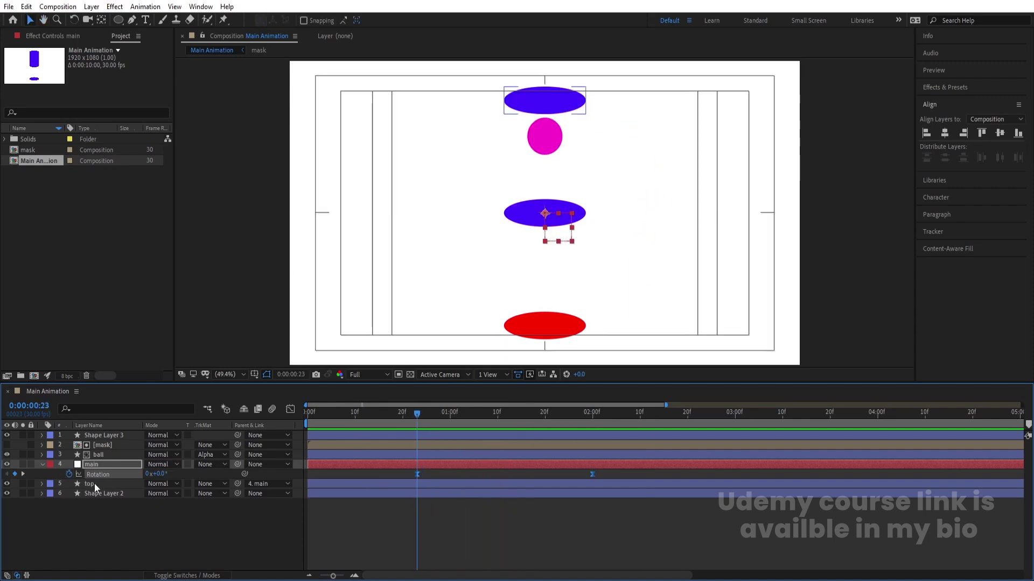
# Keyframe top's Scale at 0:23, 24% width at 1:12 and 83% at 2:00, easing all three.
pyautogui.hotkey('alt', 'shift', 's')
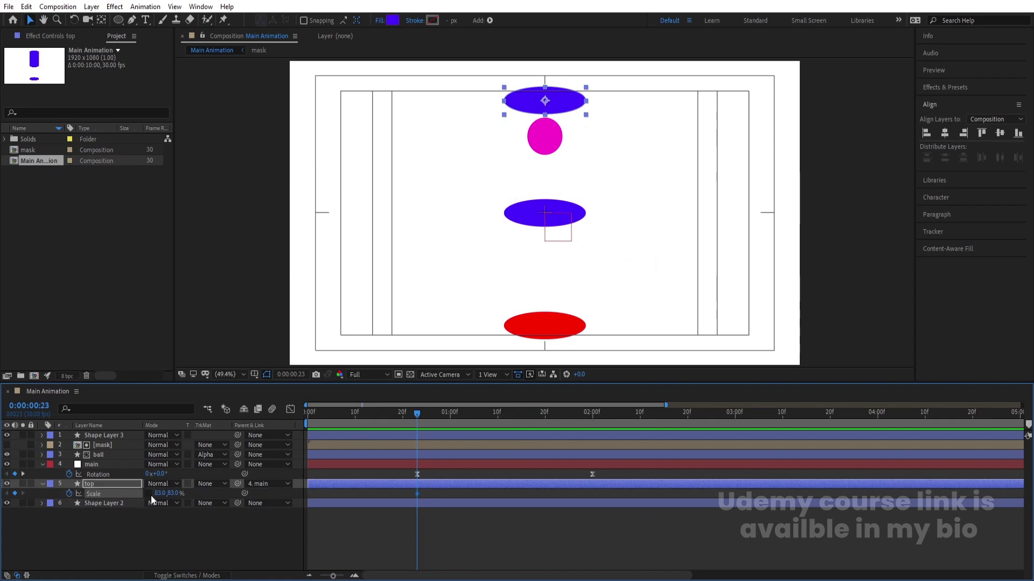
pyautogui.moveTo(496, 414); pyautogui.dragTo(507, 418)
pyautogui.hotkey('ctrl', 'shift', 'a')
pyautogui.moveTo(161, 493); pyautogui.dragTo(132, 497)
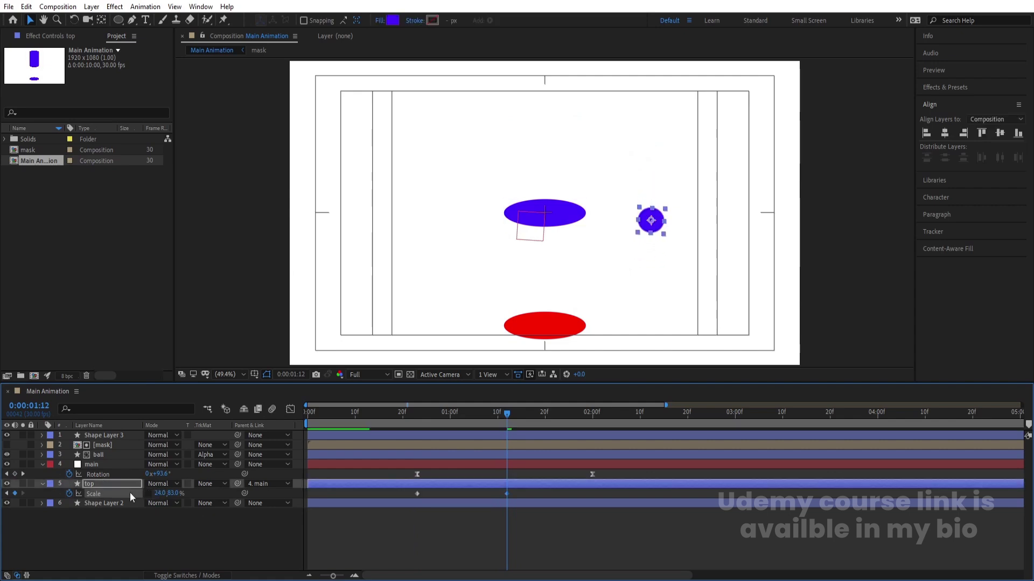
pyautogui.press('k')
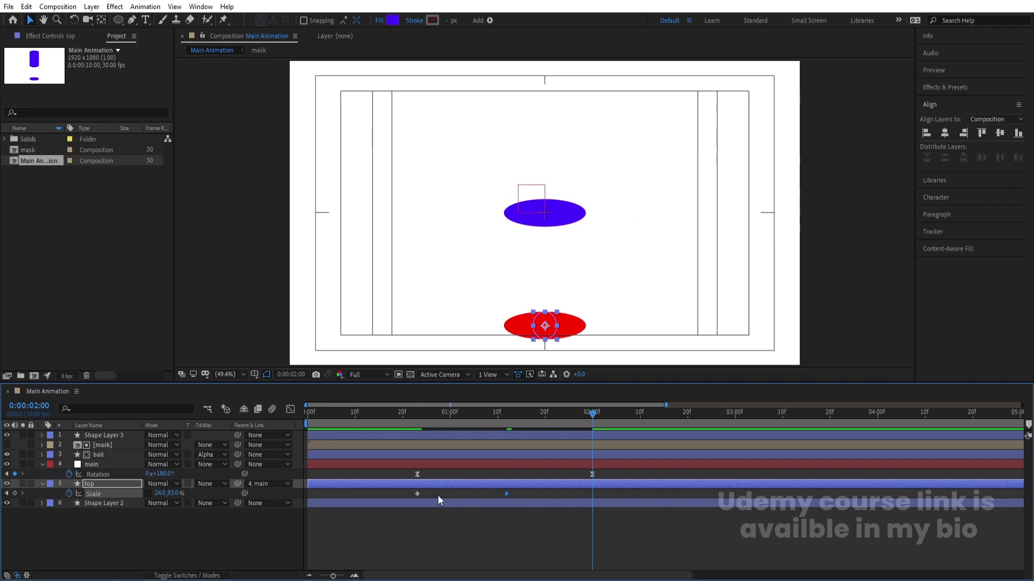
pyautogui.hotkey('ctrl', 'v')
pyautogui.moveTo(610, 491); pyautogui.dragTo(407, 507)
pyautogui.click(414, 415)
pyautogui.press('space')
pyautogui.press('space')
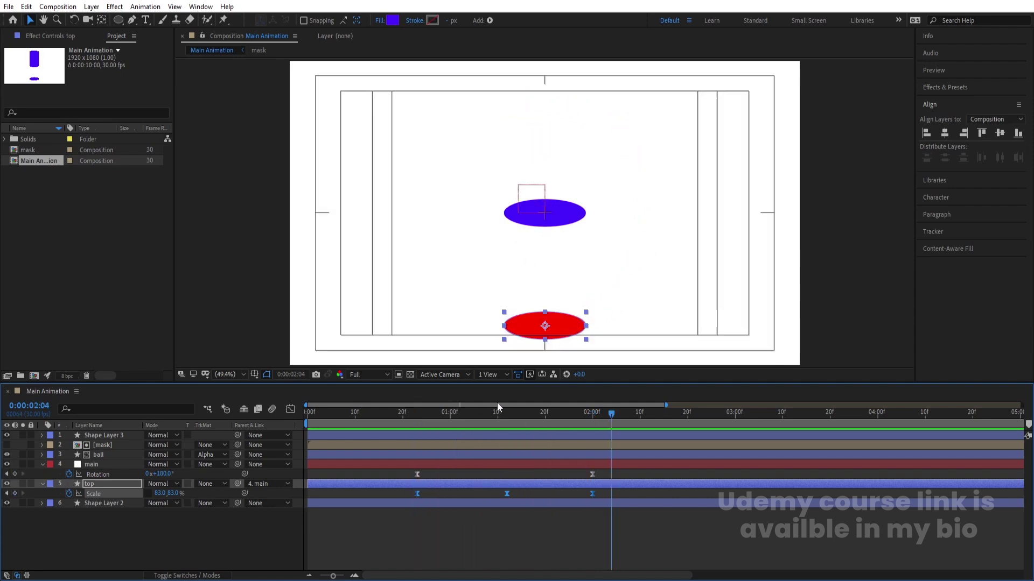
# Delete the red guide ellipse layer and preview the animation.
pyautogui.click(104, 503)
pyautogui.click(547, 332)
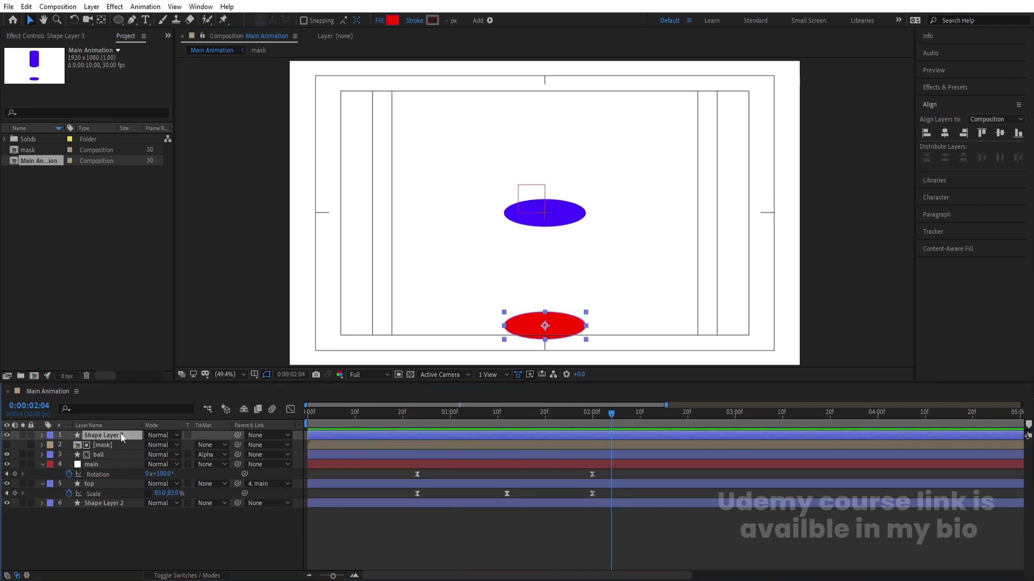
pyautogui.press('Delete')
pyautogui.click(398, 416)
pyautogui.press('space')
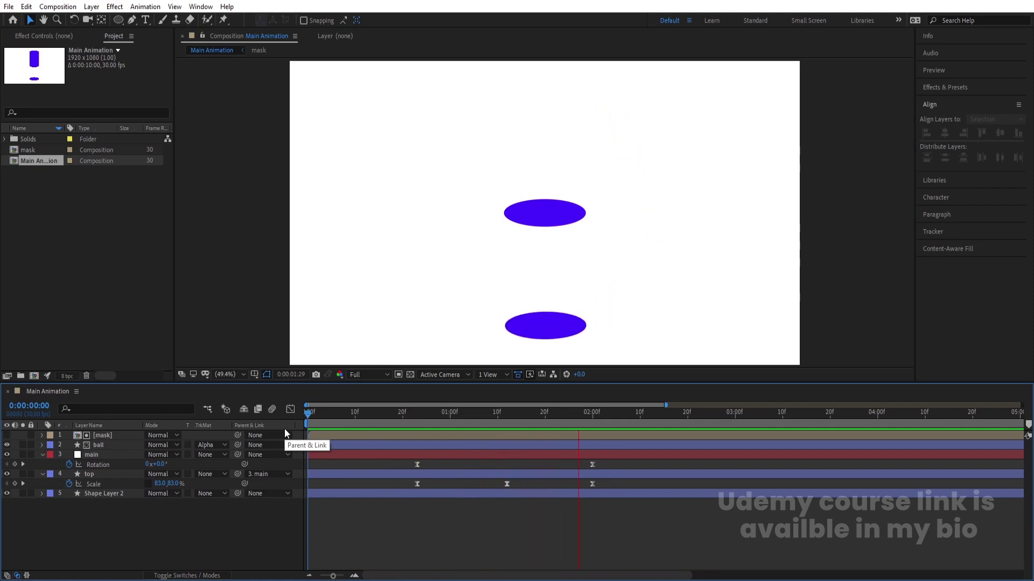
pyautogui.click(447, 456)
# Select main's and top's Rotation and Scale keyframes and preview the flip from the start.
pyautogui.click(99, 476)
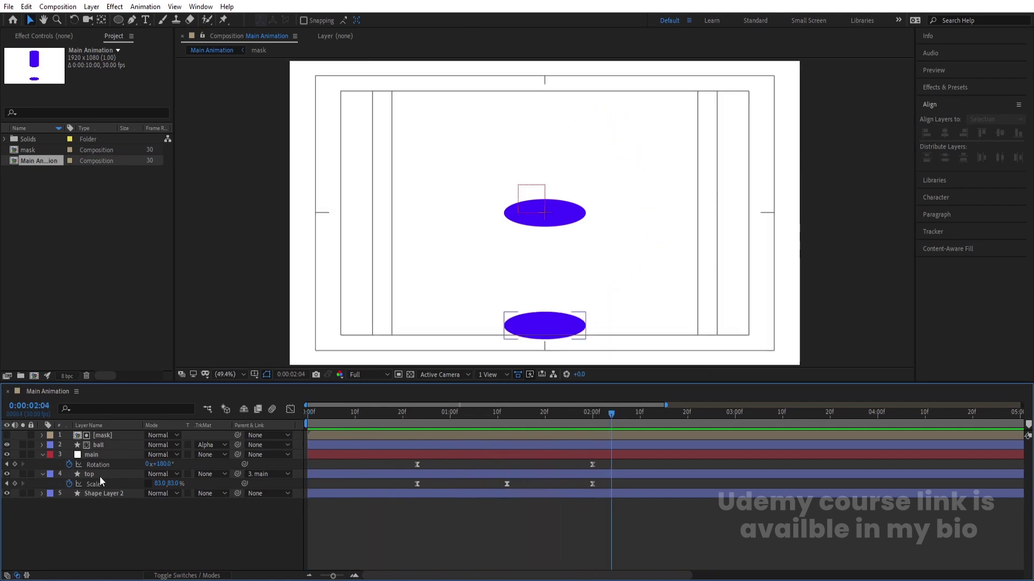
pyautogui.click(93, 455)
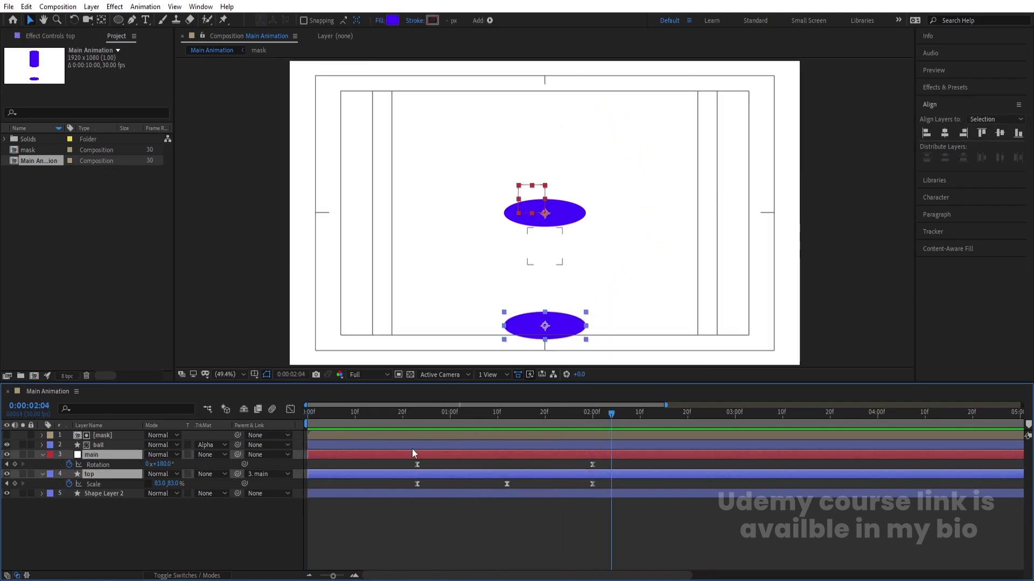
pyautogui.moveTo(404, 464); pyautogui.dragTo(547, 461)
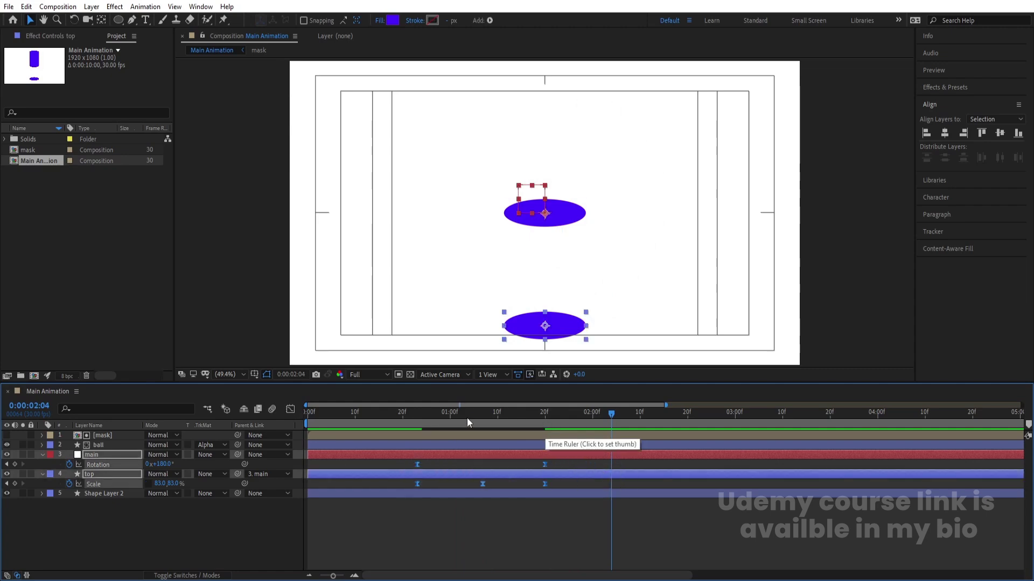
pyautogui.press('Home')
pyautogui.press('space')
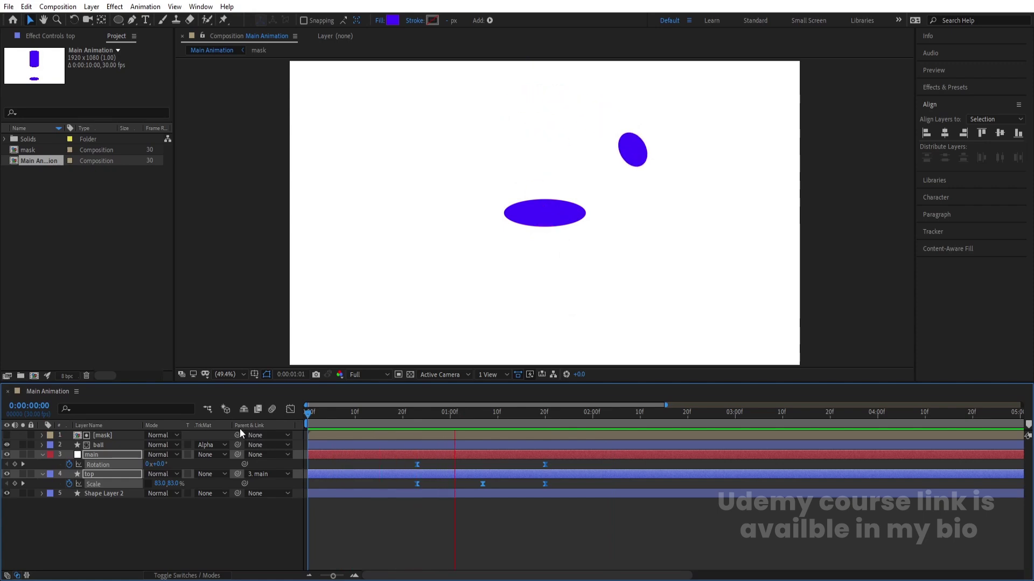
pyautogui.press('space')
# Drag the selected keyframes to slow the flip, preview it, and select top and main.
pyautogui.moveTo(547, 464); pyautogui.dragTo(567, 470)
pyautogui.press('Home')
pyautogui.press('space')
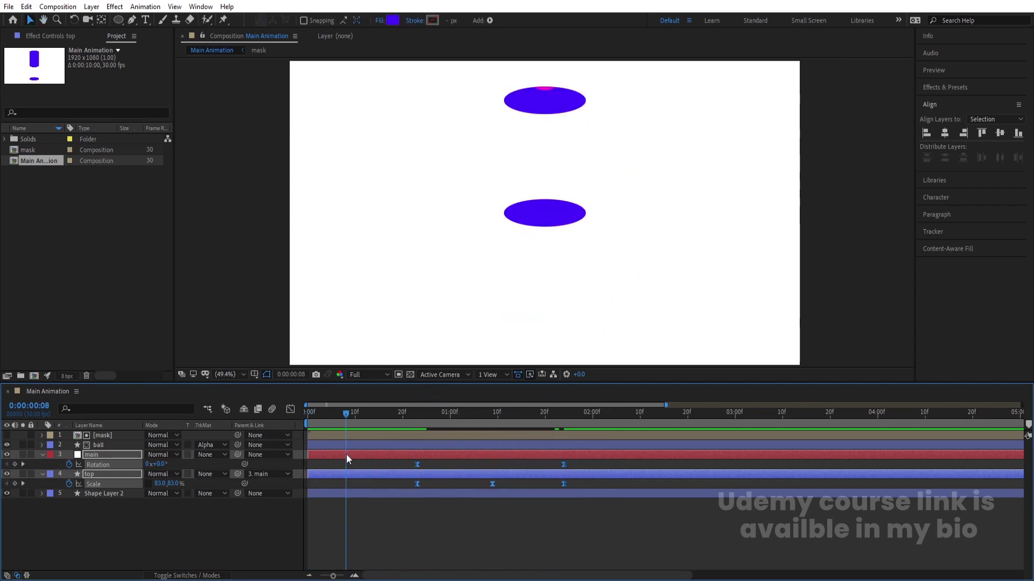
pyautogui.press('space')
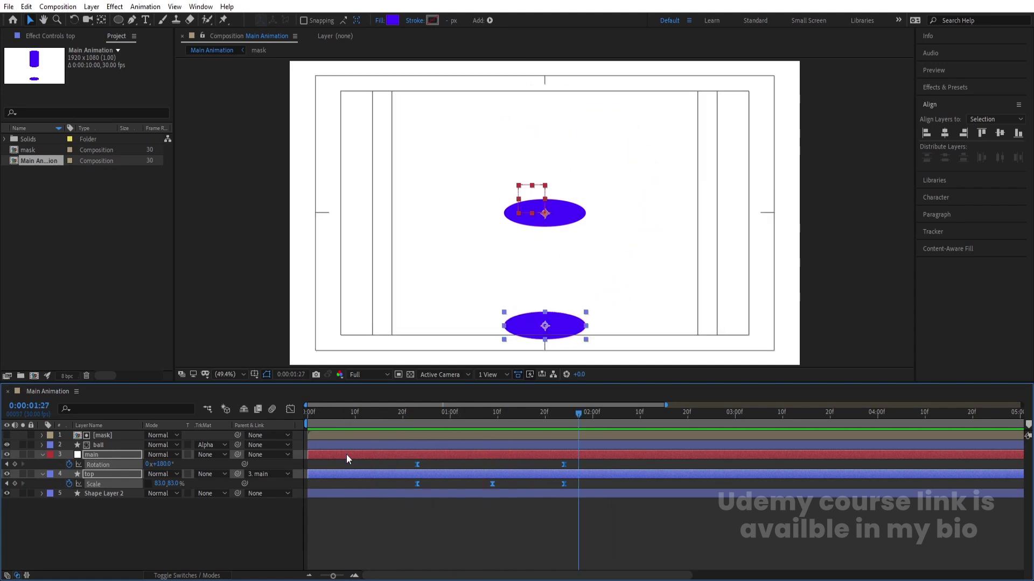
pyautogui.click(439, 531)
pyautogui.click(100, 474)
pyautogui.keyDown('ctrl'); pyautogui.click(95, 454); pyautogui.keyUp('ctrl')
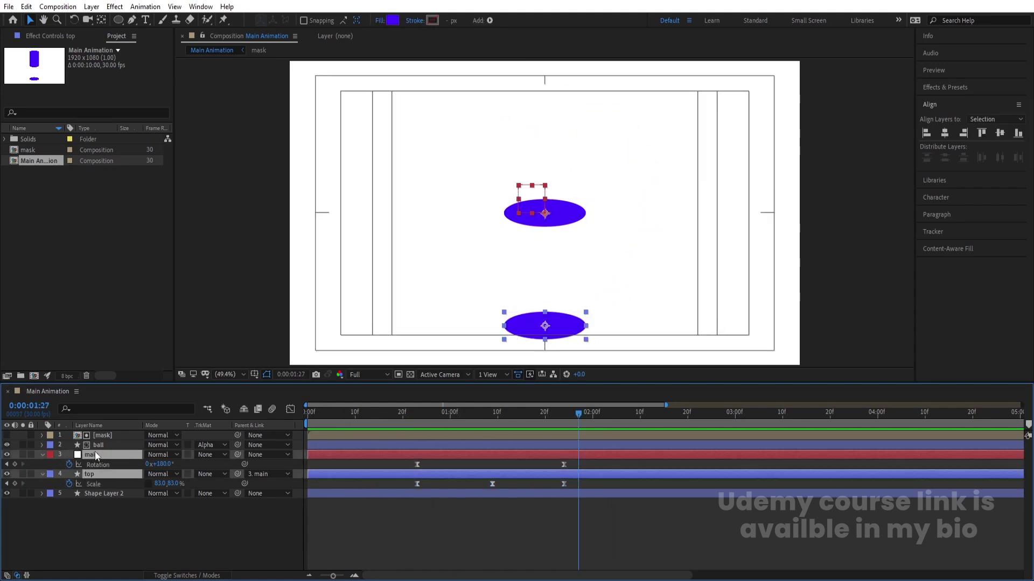
# Pre-compose main and top into a comp named top and apply the Echo effect to it.
pyautogui.hotkey('ctrl', 'shift', 'c')
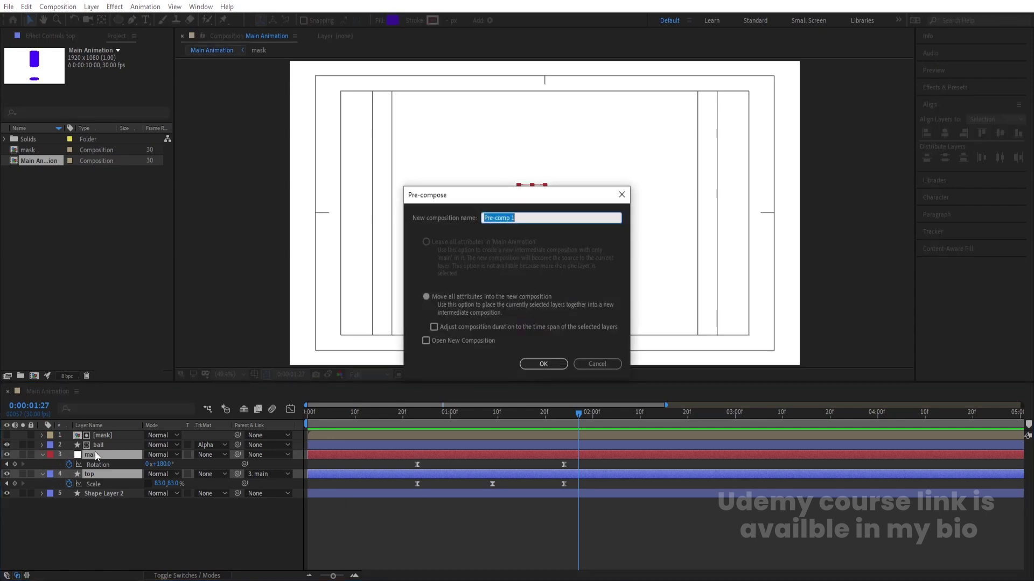
pyautogui.write('top')
pyautogui.press('Return')
pyautogui.click(943, 88)
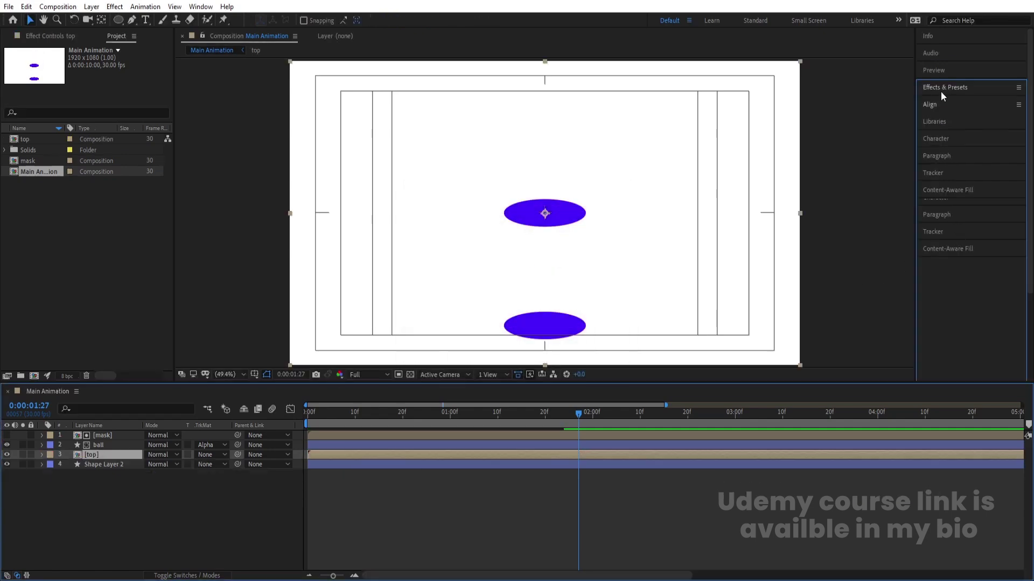
pyautogui.click(948, 101)
pyautogui.write('echo')
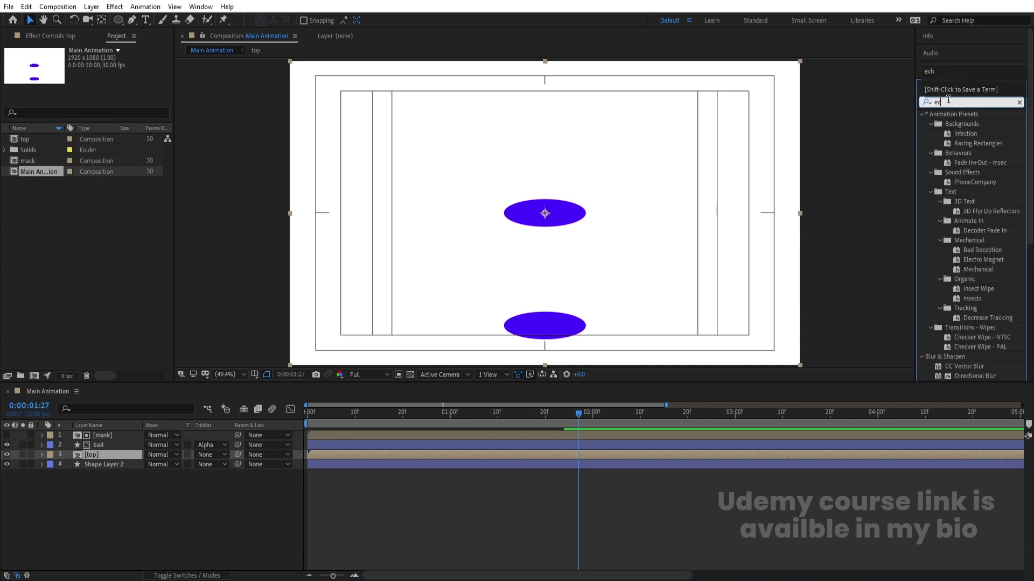
pyautogui.doubleClick(950, 124)
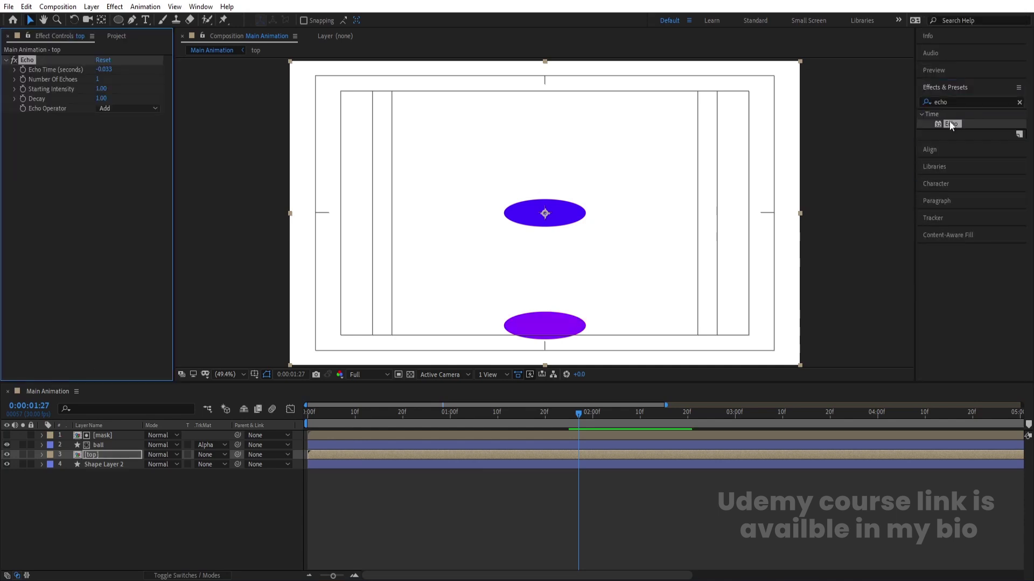
# Set Echo to Maximum operator, 60 echoes and an Echo Time of -0.003 seconds.
pyautogui.click(109, 107)
pyautogui.click(118, 129)
pyautogui.click(99, 78)
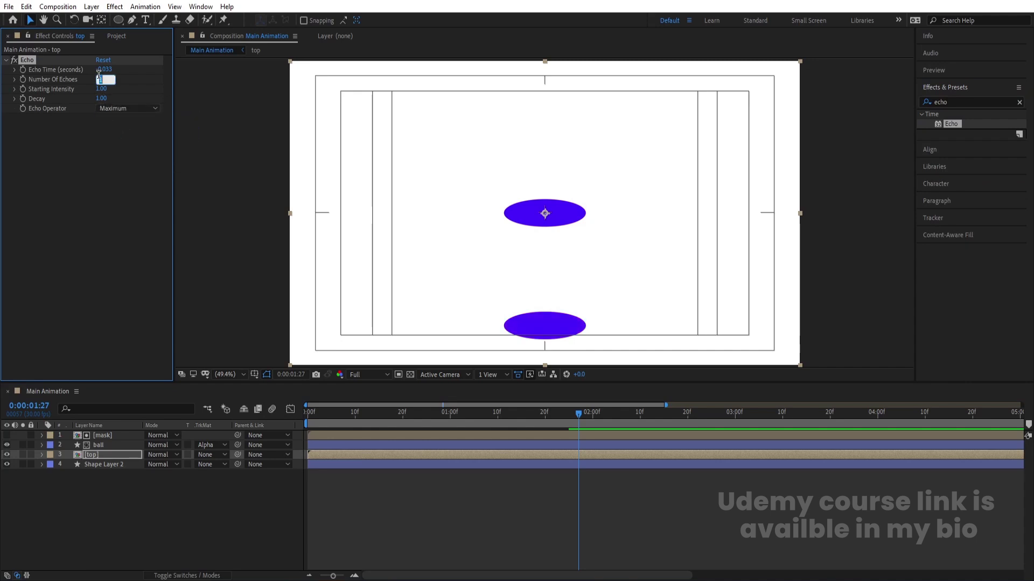
pyautogui.click(122, 158)
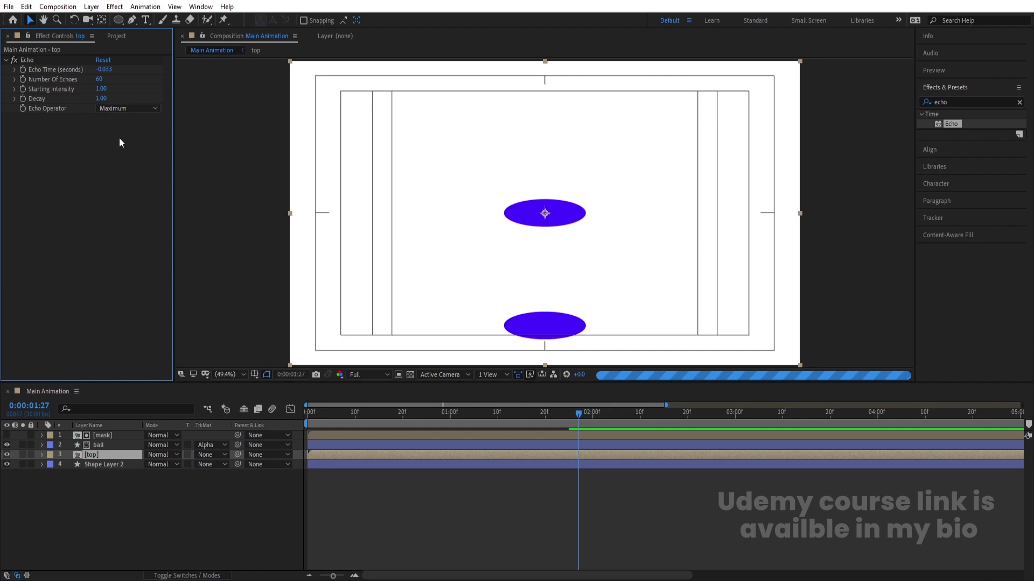
pyautogui.click(104, 70)
pyautogui.click(111, 69)
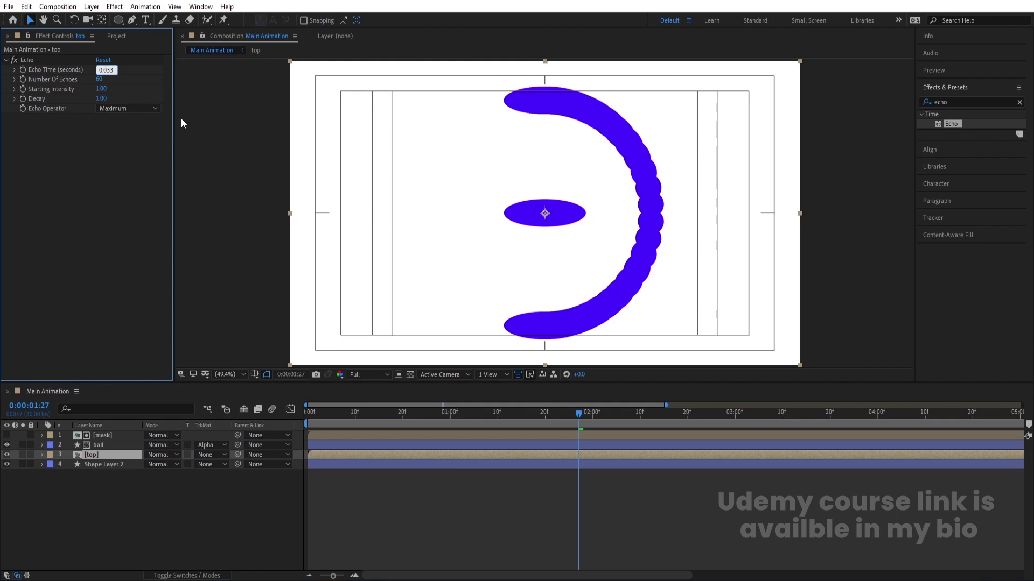
pyautogui.click(180, 512)
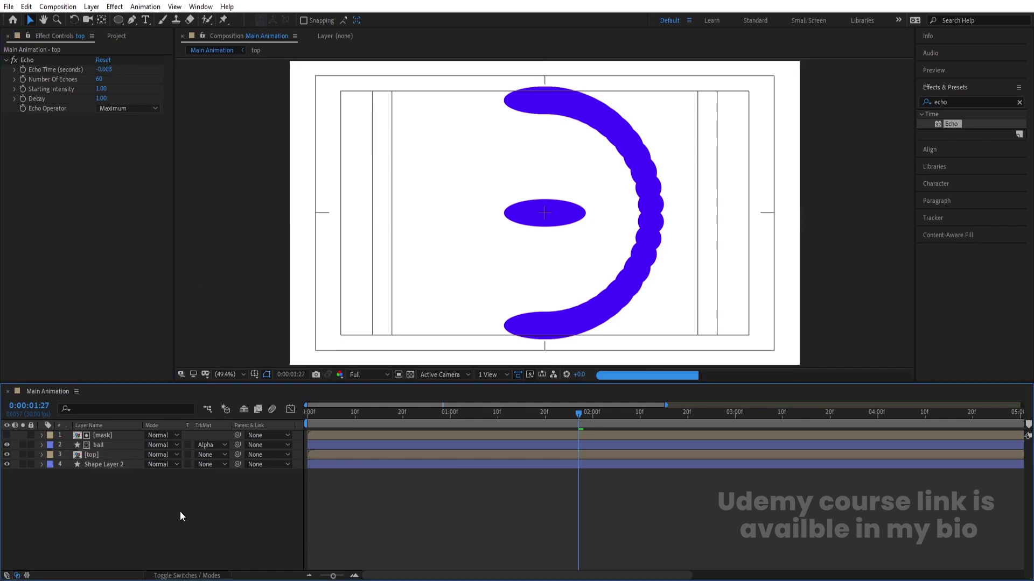
# Switch the preview to Quarter resolution and play back the echoed flip from the start.
pyautogui.click(370, 377)
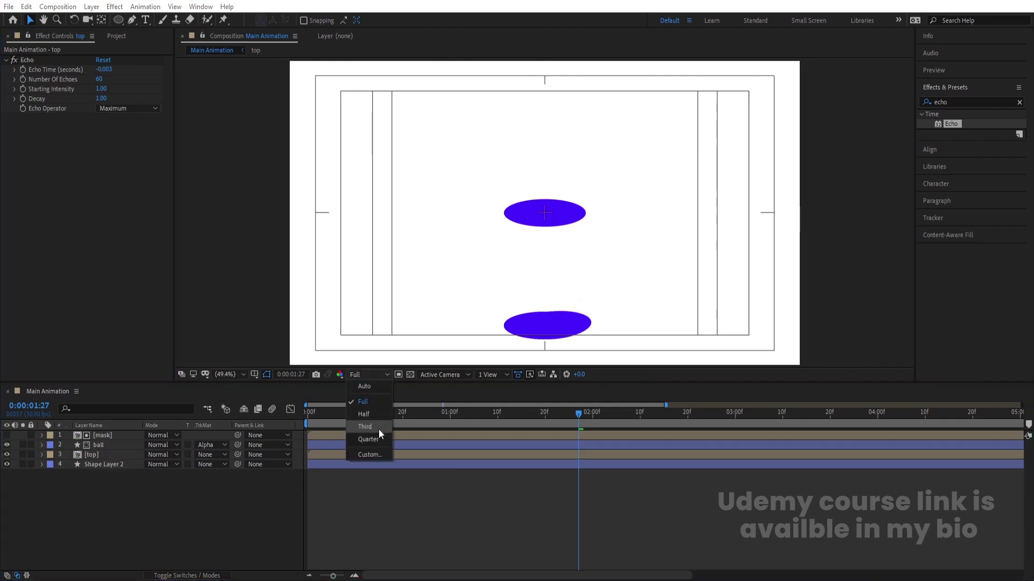
pyautogui.click(368, 440)
pyautogui.press('Home')
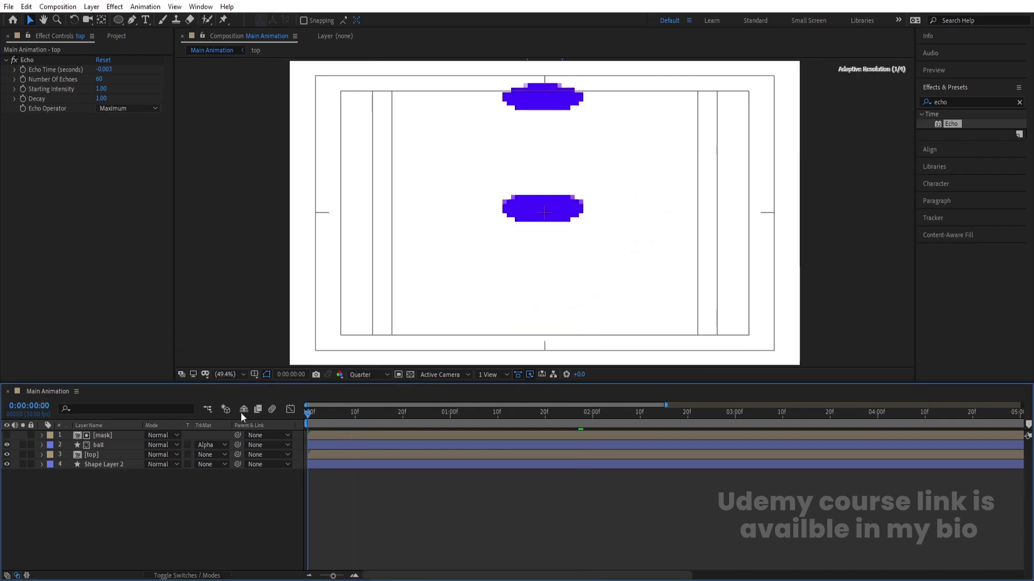
pyautogui.press('space')
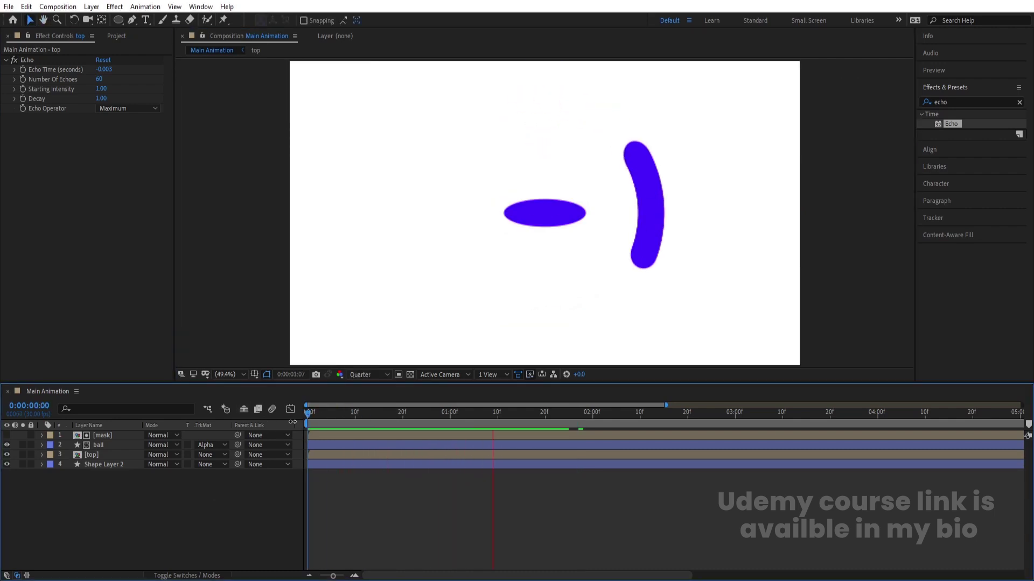
pyautogui.press('space')
pyautogui.press("'")
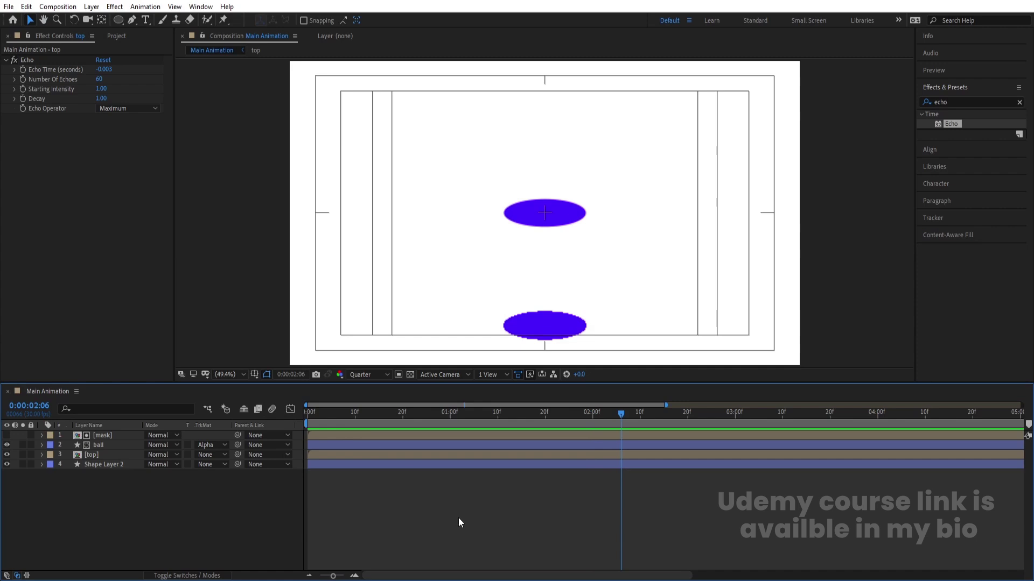
pyautogui.rightClick(160, 507)
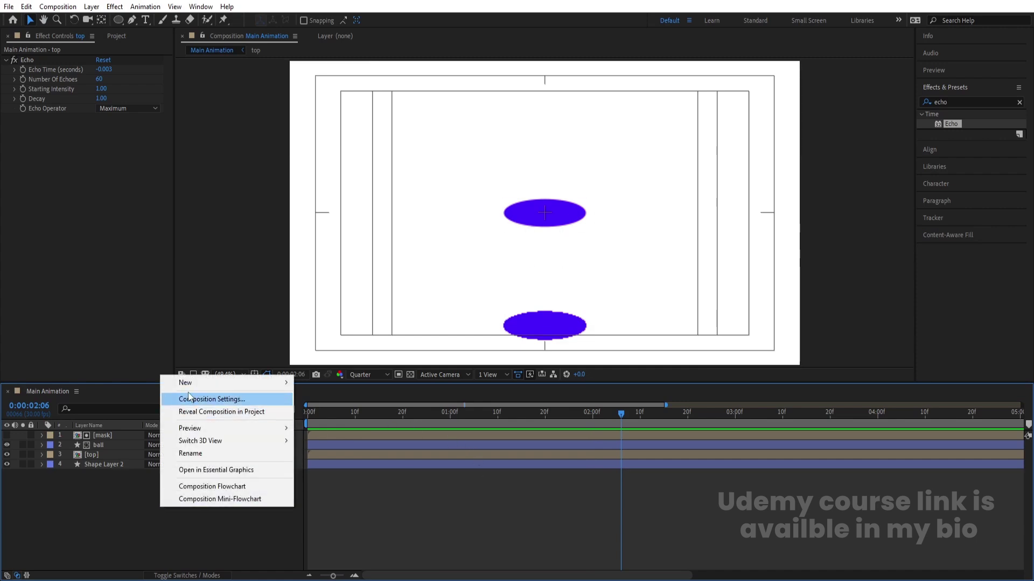
# Add a Null Object and parent mask, ball, top and Shape Layer 2 to Null 2.
pyautogui.moveTo(185, 382)
pyautogui.click(337, 450)
pyautogui.click(131, 444)
pyautogui.keyDown('shift'); pyautogui.click(121, 476); pyautogui.keyUp('shift')
pyautogui.moveTo(237, 446); pyautogui.dragTo(123, 437)
# Try scaling Null 2 to 80% and raising it to Position Y 378.
pyautogui.click(123, 437)
pyautogui.press('s')
pyautogui.click(158, 445)
pyautogui.press('Return')
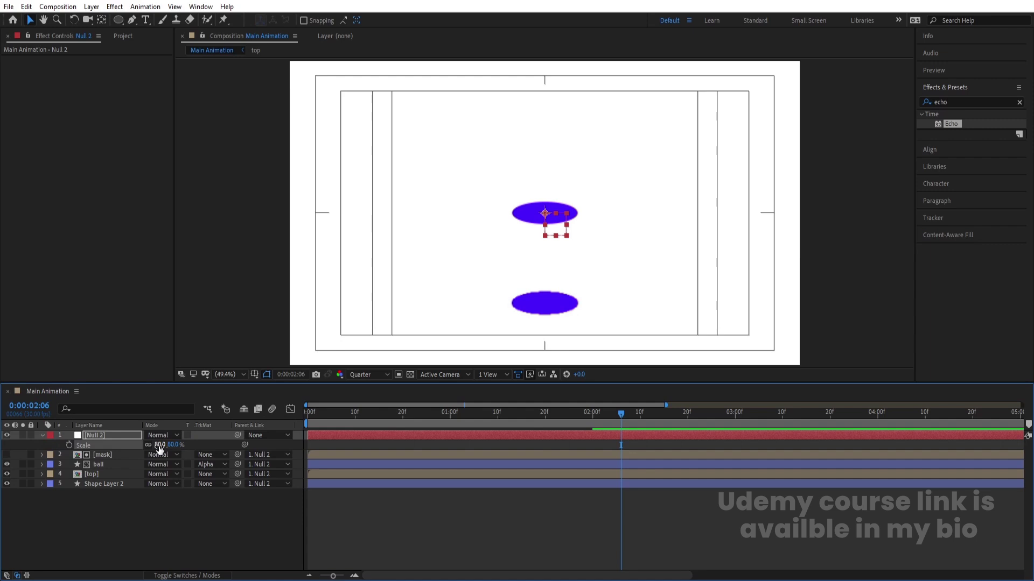
pyautogui.press('p')
pyautogui.moveTo(168, 447); pyautogui.dragTo(97, 427)
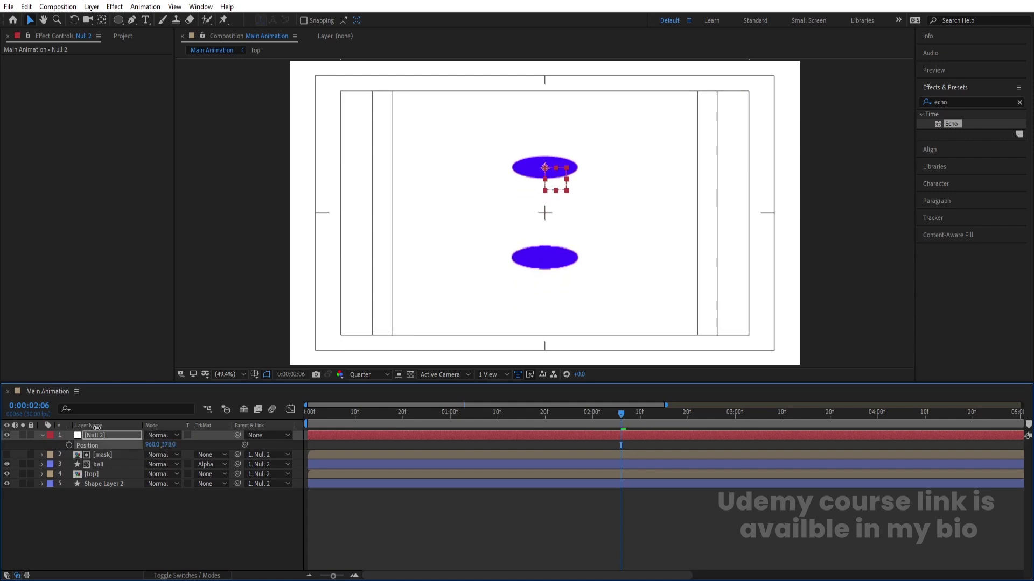
# Restore Null 2's scale to 100% and set its Position to 960, 346.
pyautogui.press('s')
pyautogui.click(154, 445)
pyautogui.write('100')
pyautogui.press('Return')
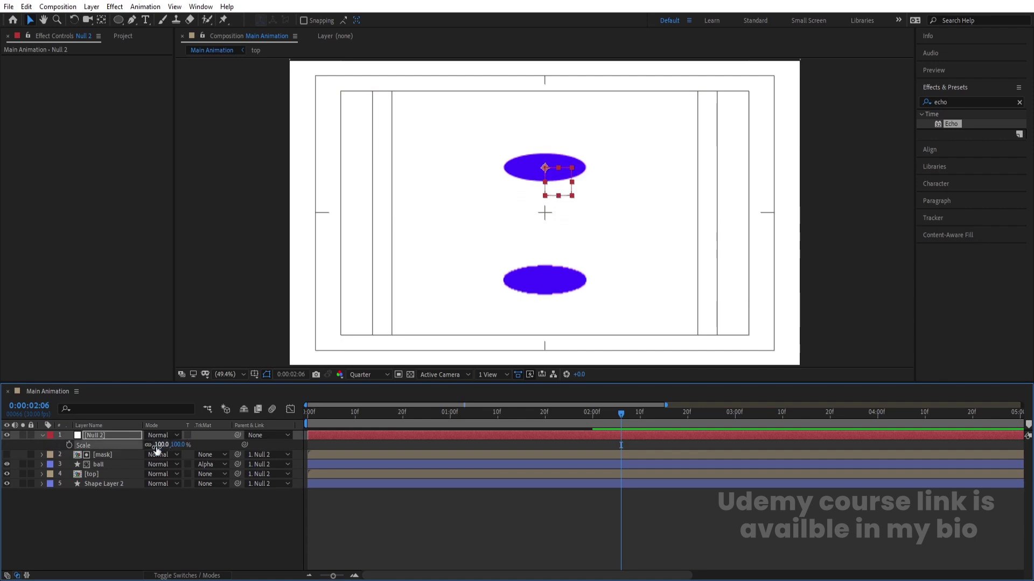
pyautogui.press('p')
pyautogui.moveTo(169, 445); pyautogui.dragTo(157, 437)
pyautogui.press('Down')
pyautogui.press('Down')
pyautogui.press('Down')
pyautogui.press('Down')
pyautogui.press('Home')
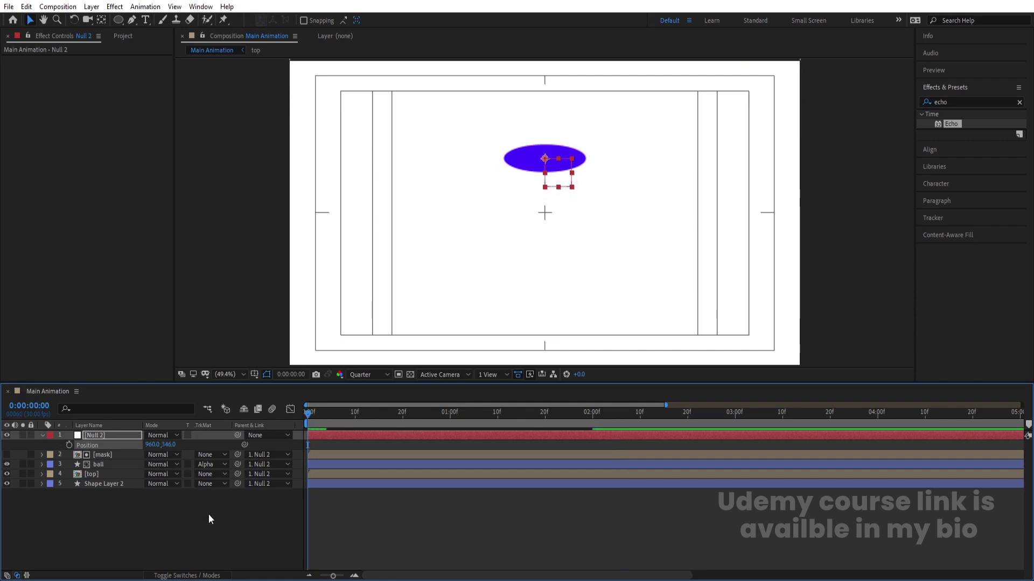
# Show rulers and lower Null 2's starting Position to 960, 701, dropping the ellipses.
pyautogui.click(208, 516)
pyautogui.hotkey('ctrl', 'r')
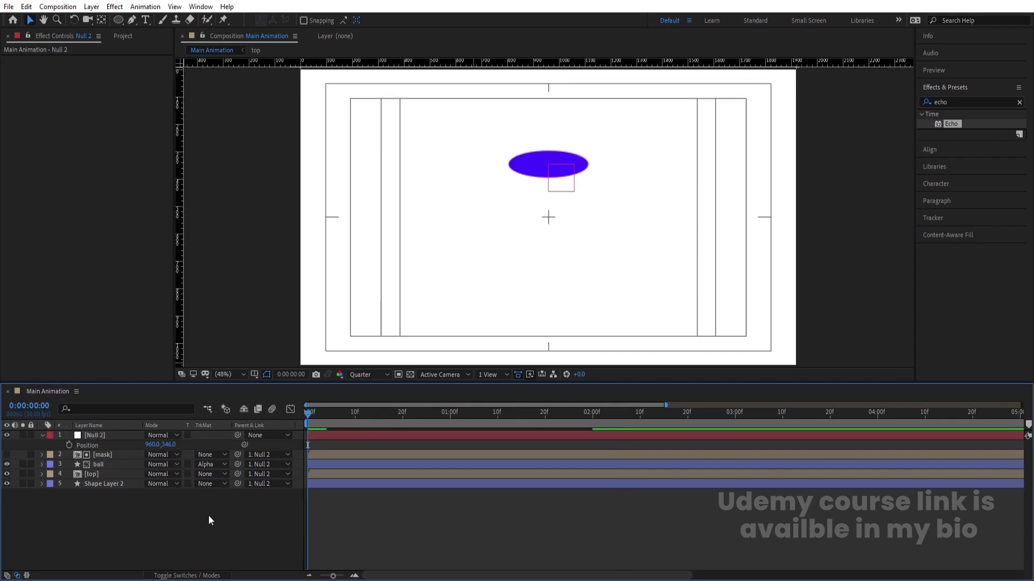
pyautogui.press('space')
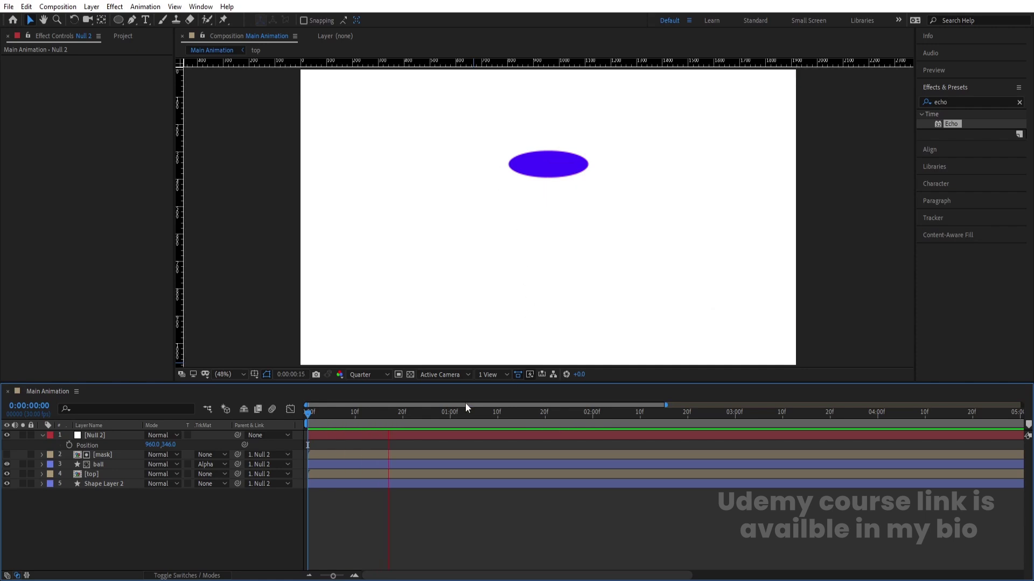
pyautogui.click(406, 431)
pyautogui.moveTo(406, 426); pyautogui.dragTo(150, 431)
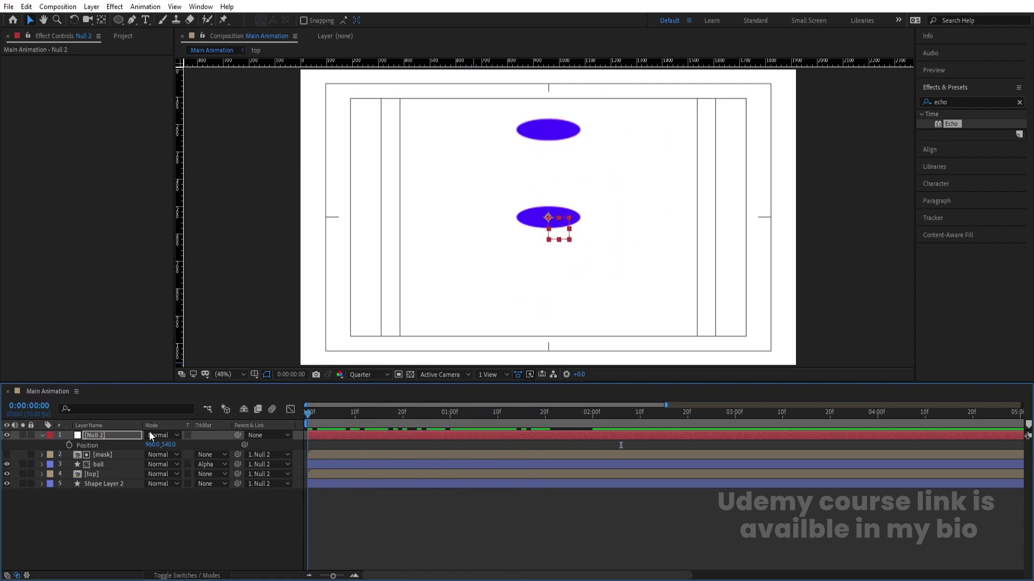
pyautogui.click(99, 437)
pyautogui.moveTo(180, 446); pyautogui.dragTo(245, 462)
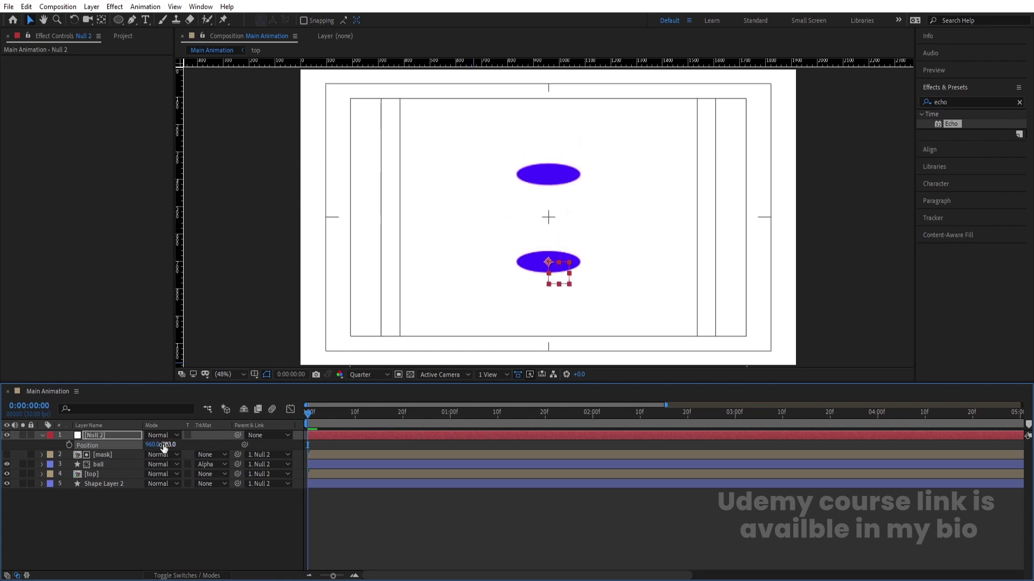
pyautogui.press('Up')
pyautogui.press('Up')
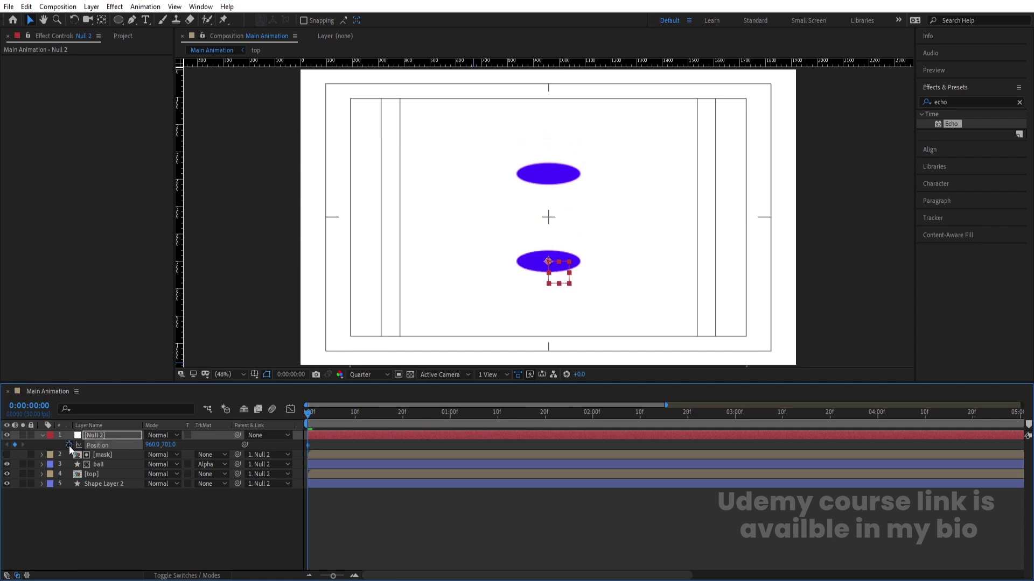
pyautogui.moveTo(479, 416); pyautogui.dragTo(302, 415)
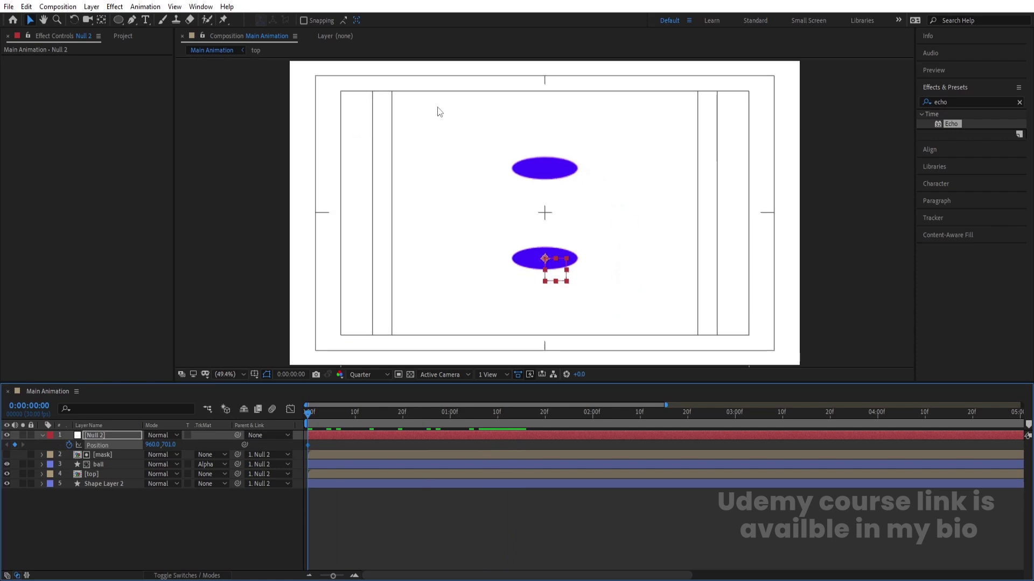
# Add two horizontal guides bracketing the upper ellipse, viewing at Full resolution.
pyautogui.moveTo(557, 63); pyautogui.dragTo(592, 182)
pyautogui.click(368, 373)
pyautogui.click(362, 408)
pyautogui.scroll(-2, 561, 190)
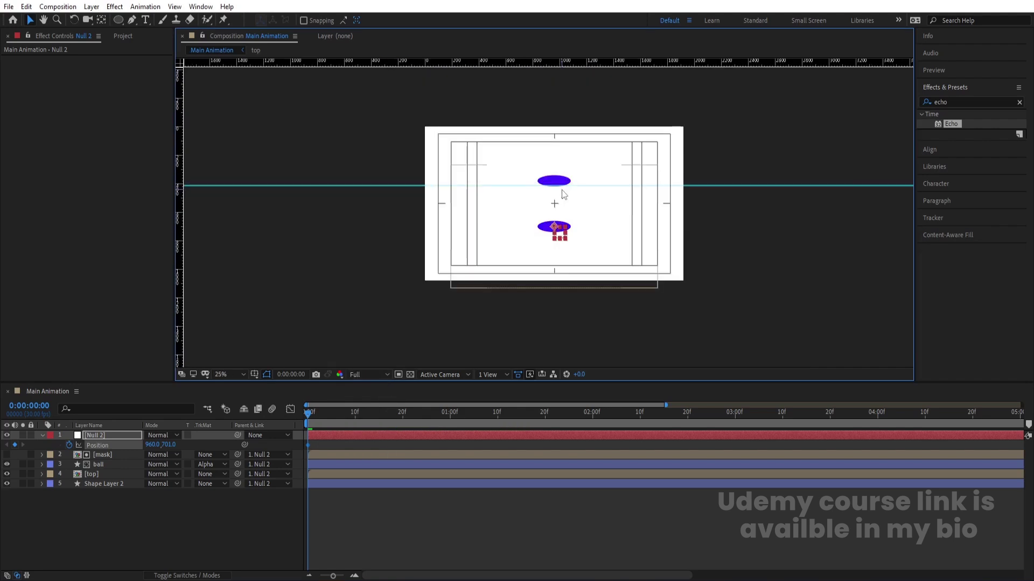
pyautogui.scroll(6, 561, 189)
pyautogui.moveTo(561, 189); pyautogui.dragTo(526, 344)
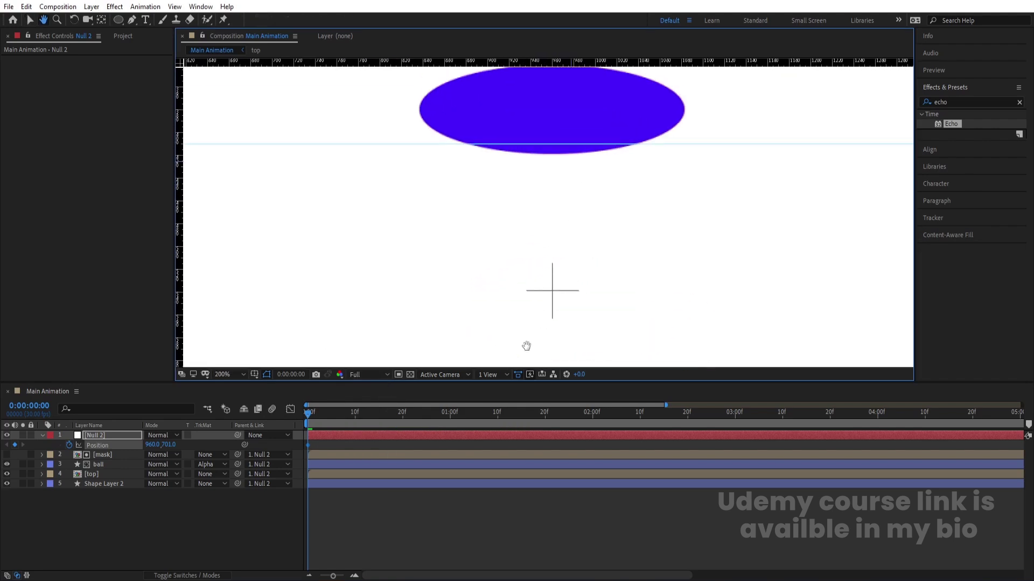
pyautogui.moveTo(566, 145); pyautogui.dragTo(577, 261)
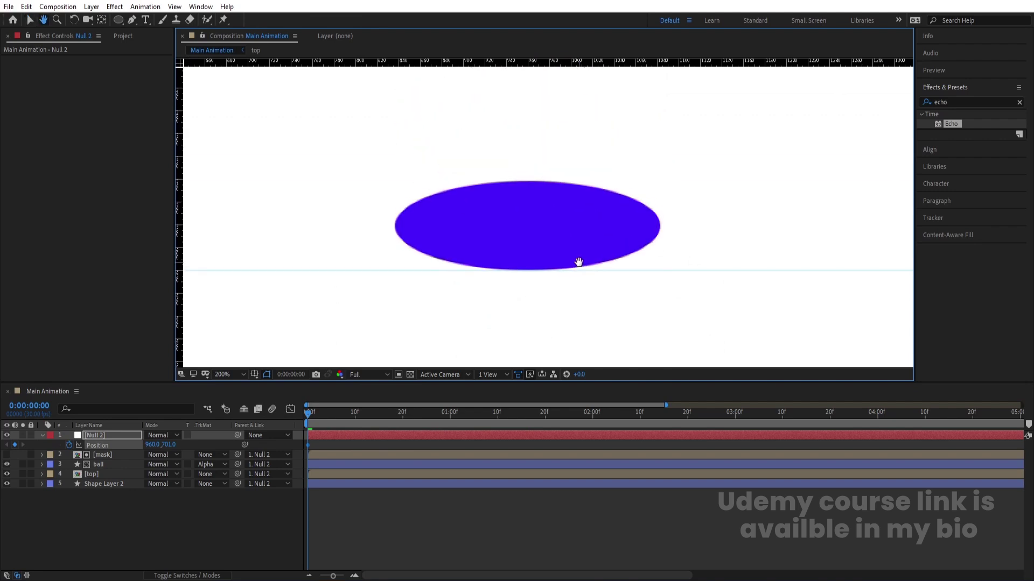
pyautogui.moveTo(523, 63); pyautogui.dragTo(553, 180)
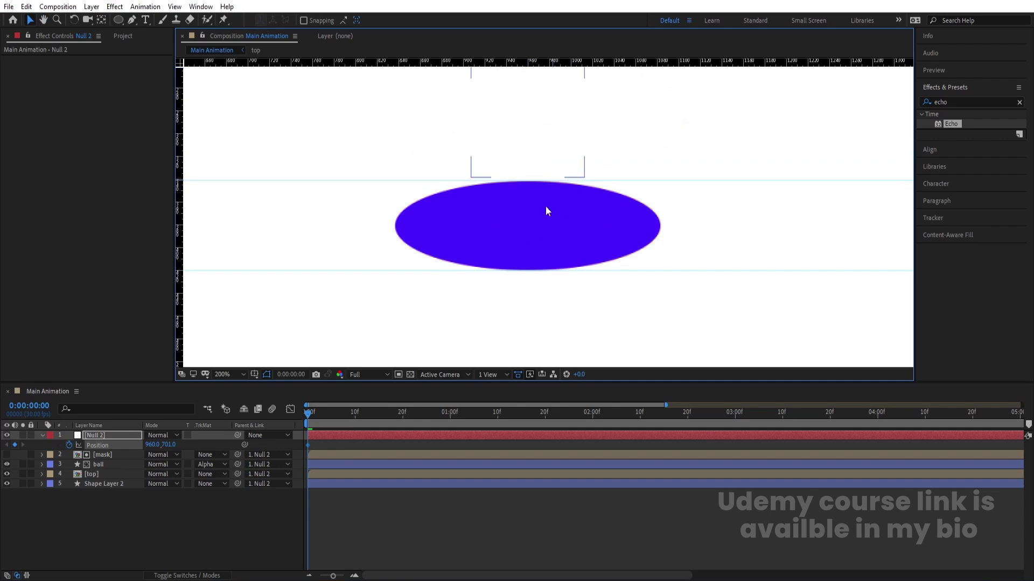
pyautogui.click(230, 374)
pyautogui.click(250, 175)
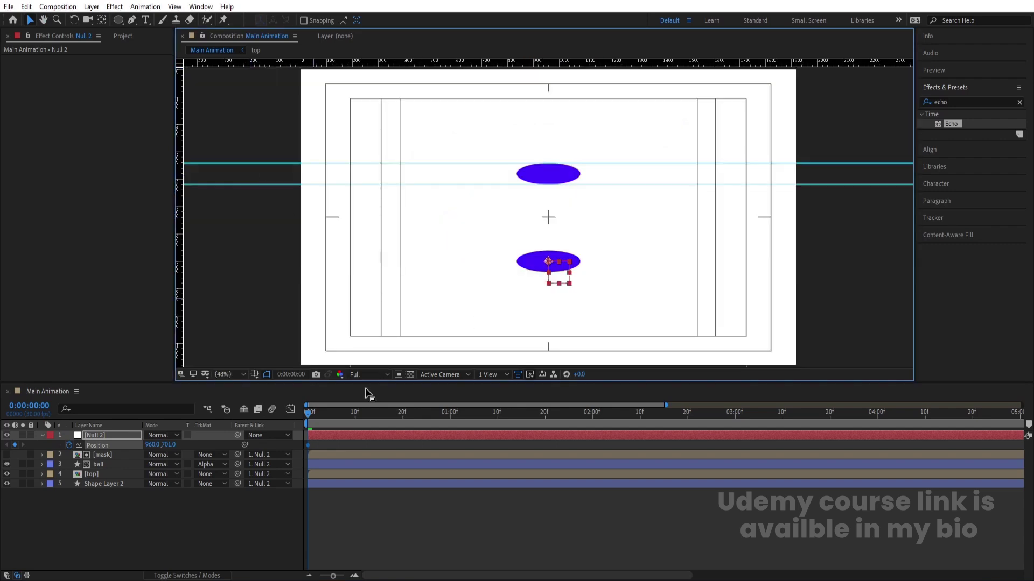
# At 0:00:02:00, raise Null 2 to Position Y 386.
pyautogui.click(362, 374)
pyautogui.click(369, 439)
pyautogui.press('space')
pyautogui.click(574, 421)
pyautogui.click(582, 418)
pyautogui.moveTo(583, 418); pyautogui.dragTo(592, 419)
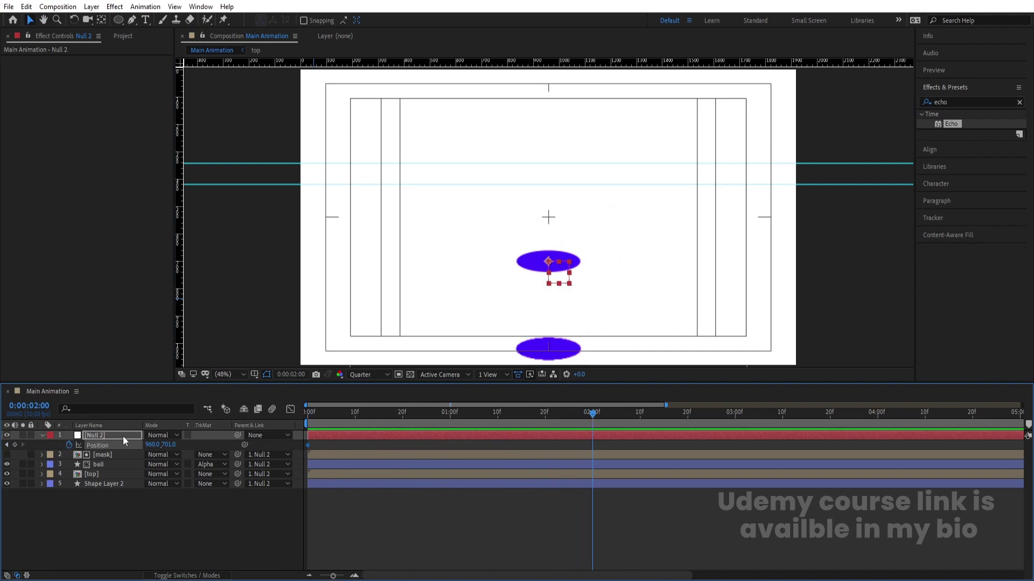
pyautogui.moveTo(169, 449); pyautogui.dragTo(17, 425)
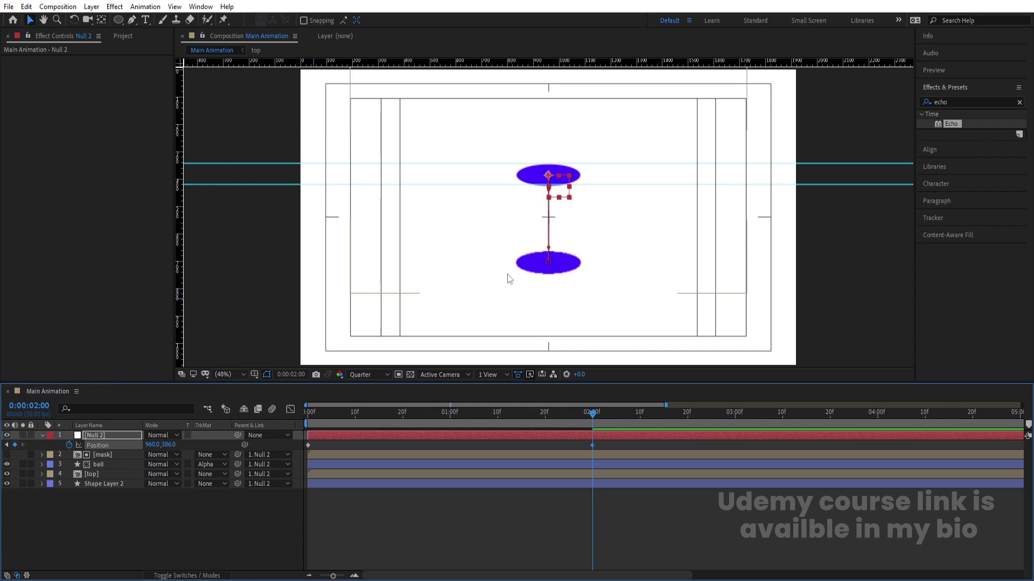
pyautogui.press('/')
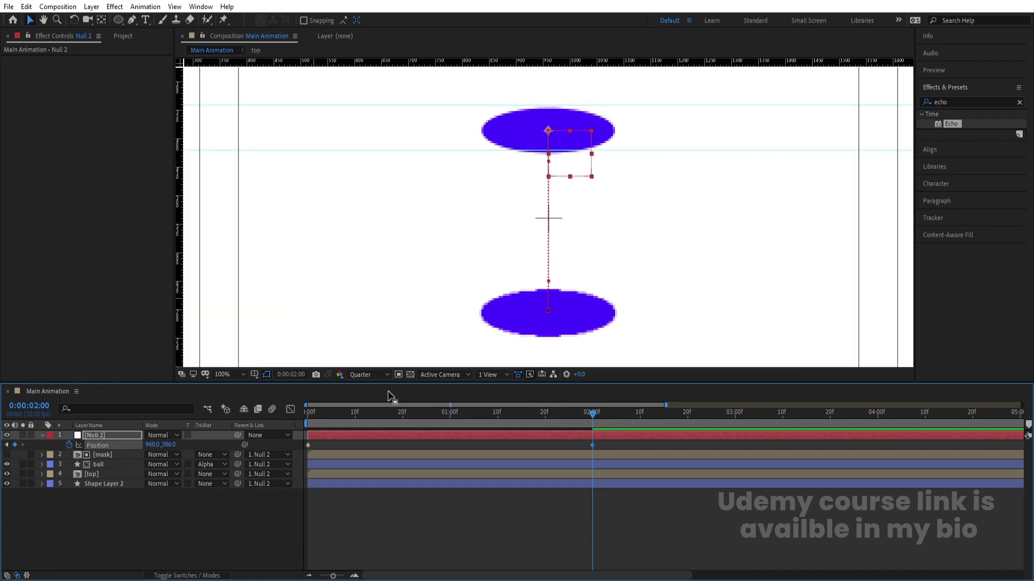
# Nudge Null 2 up to 960, 380, checking the ellipses at Full resolution.
pyautogui.click(370, 376)
pyautogui.click(366, 399)
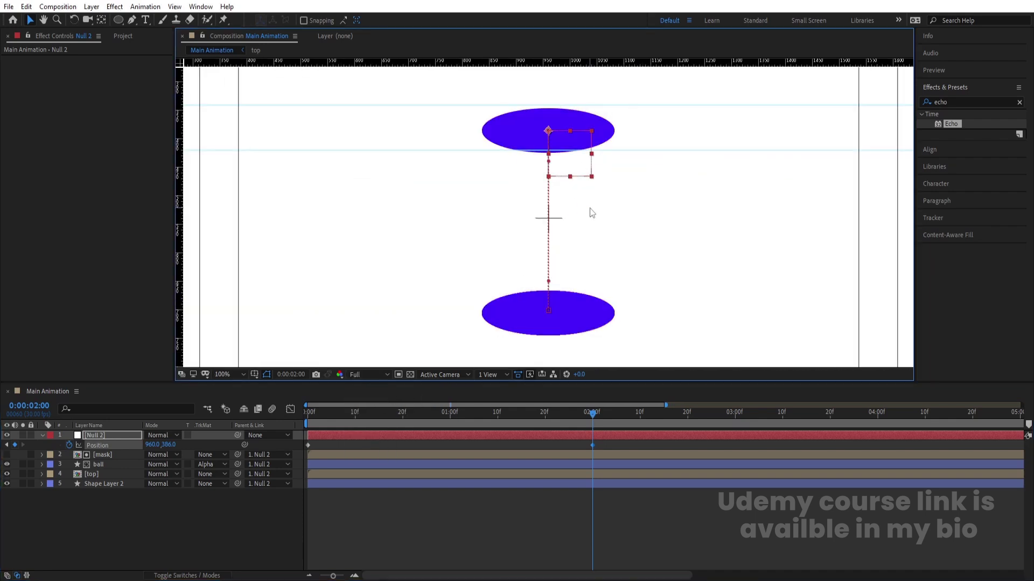
pyautogui.click(598, 437)
pyautogui.press('Up')
pyautogui.press('Up')
pyautogui.press('Up')
pyautogui.press('Up')
pyautogui.press('Up')
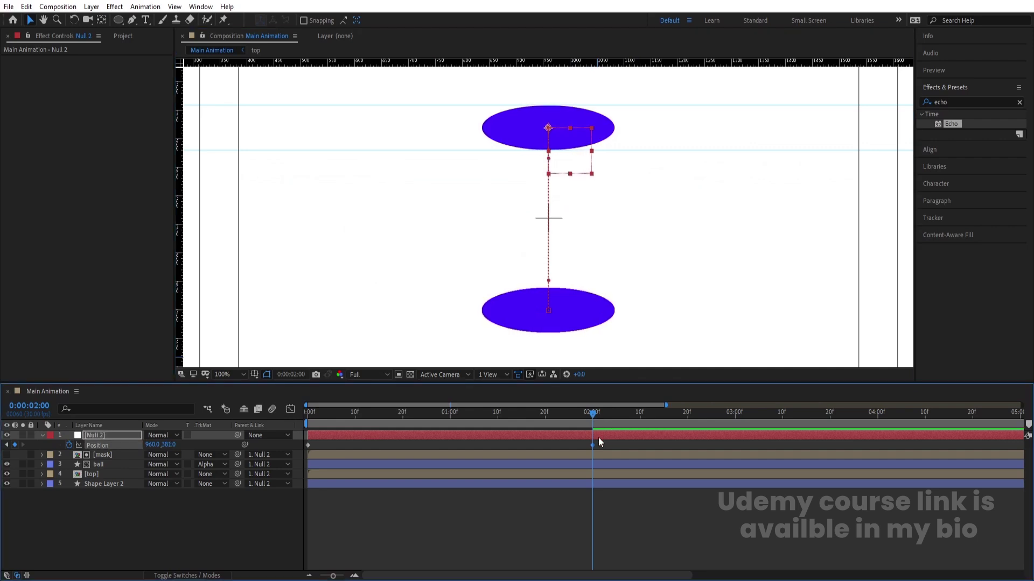
pyautogui.press('Up')
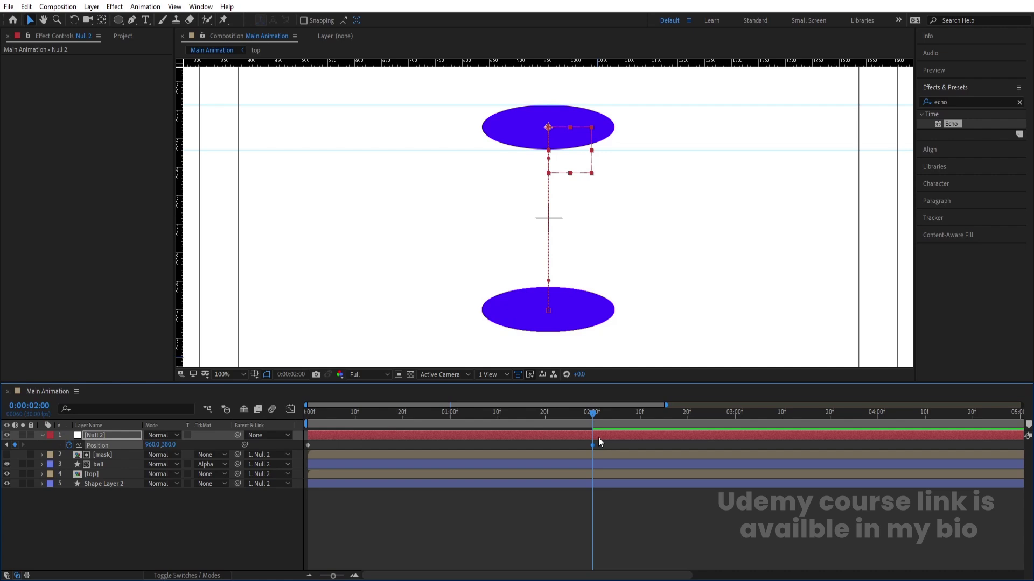
pyautogui.click(237, 375)
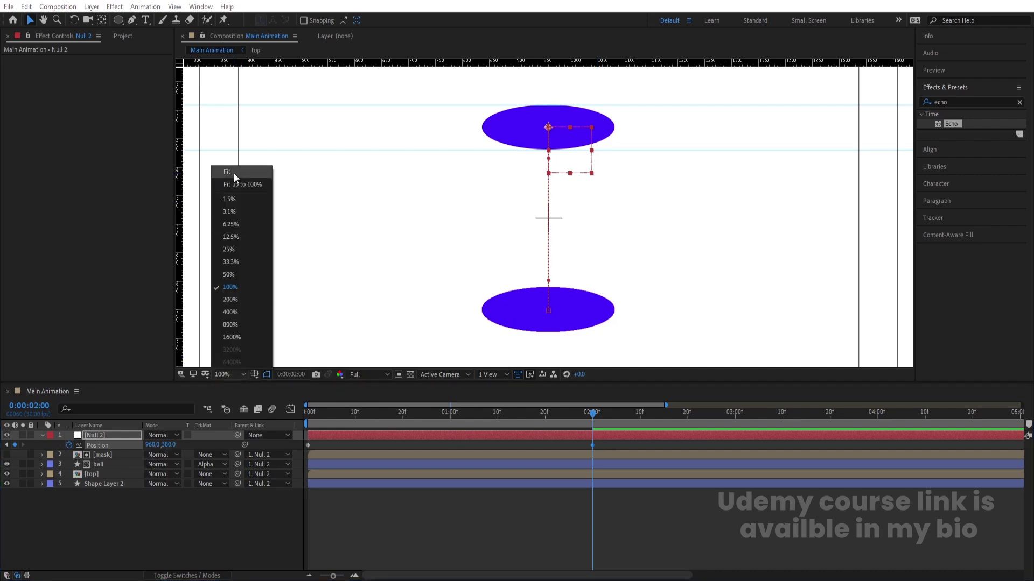
pyautogui.click(233, 173)
# Preview the rising, flipping ellipses at Quarter and then Half resolution.
pyautogui.click(366, 373)
pyautogui.click(374, 435)
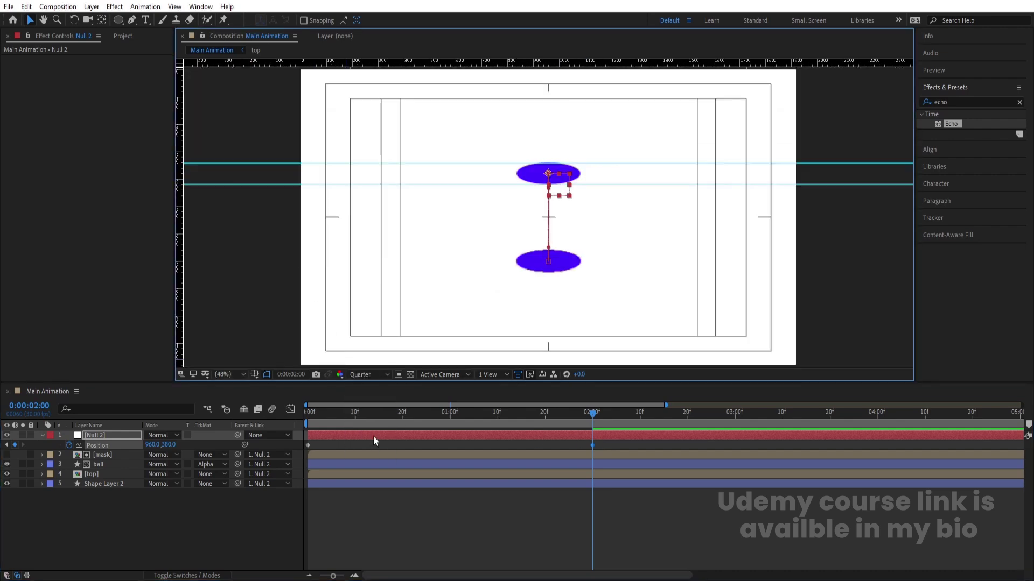
pyautogui.press('space')
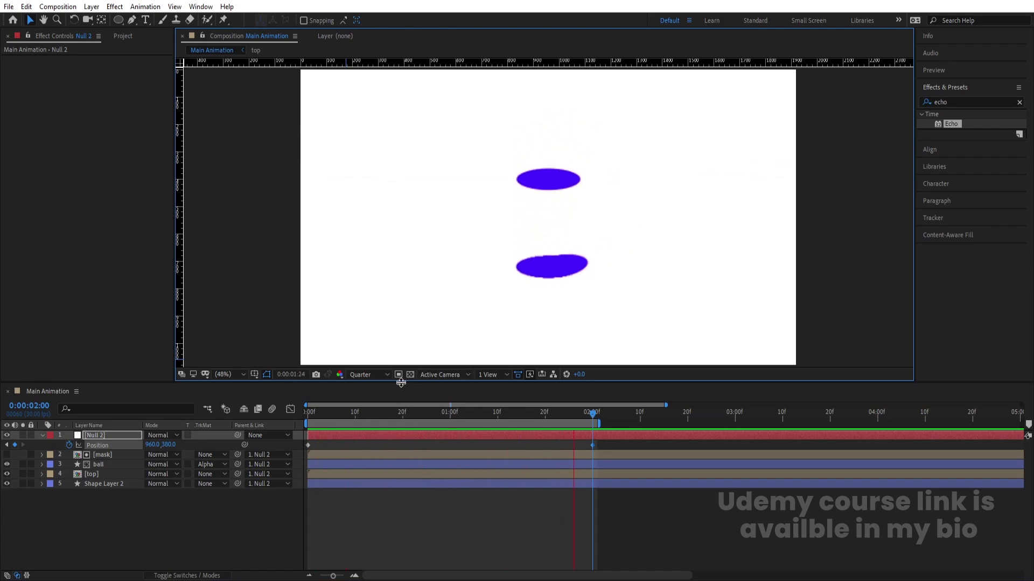
pyautogui.click(372, 375)
pyautogui.click(367, 413)
pyautogui.press('space')
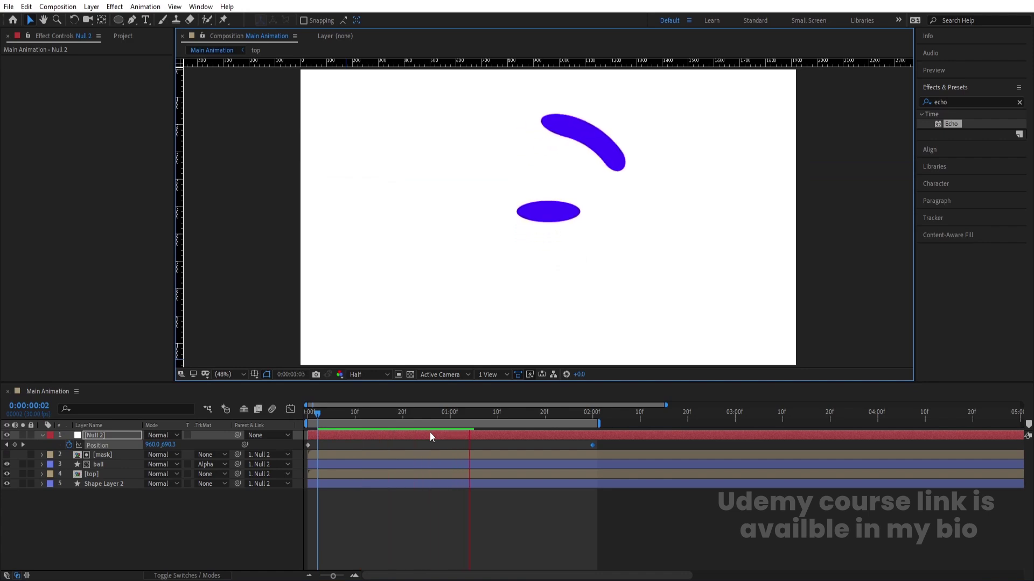